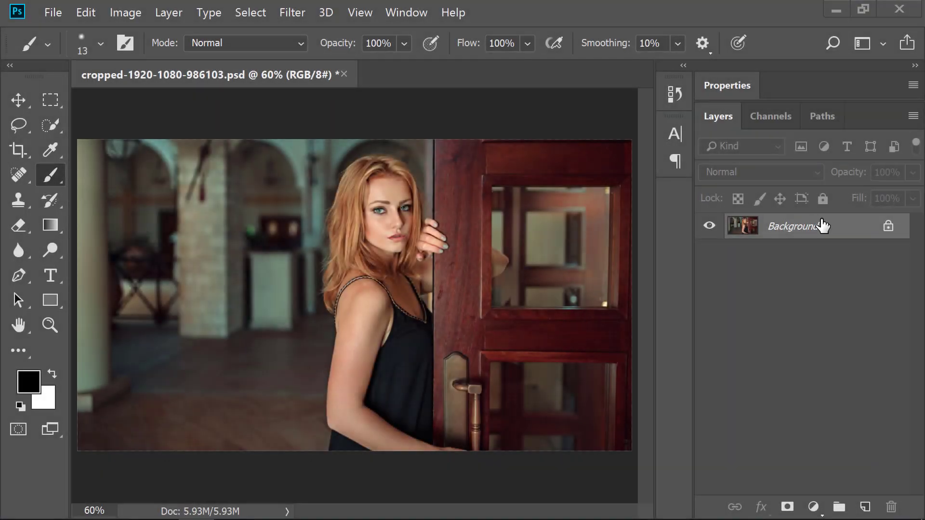
Create a Background copy layer directly above the original Background layer.
drag(819, 223, 866, 507)
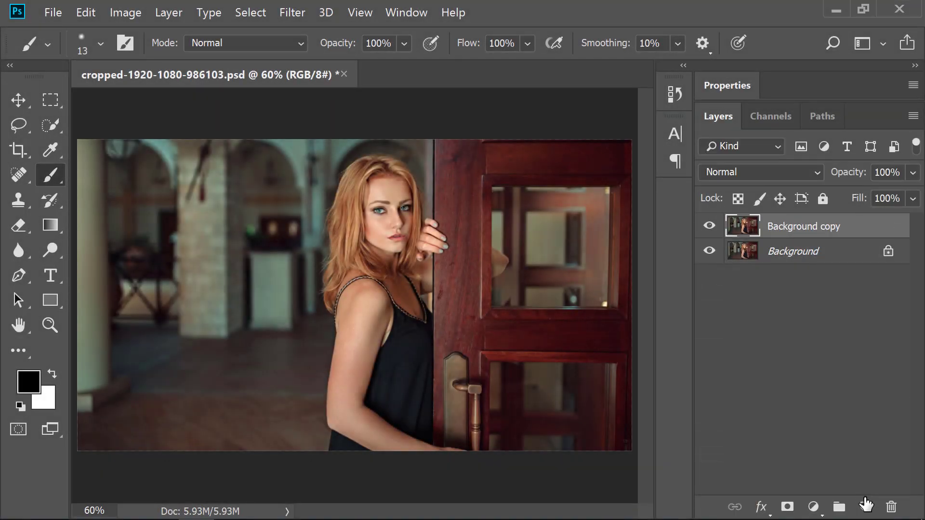
Add a reversed radial Gradient Fill layer with its lit centre on the woman's face.
click(813, 507)
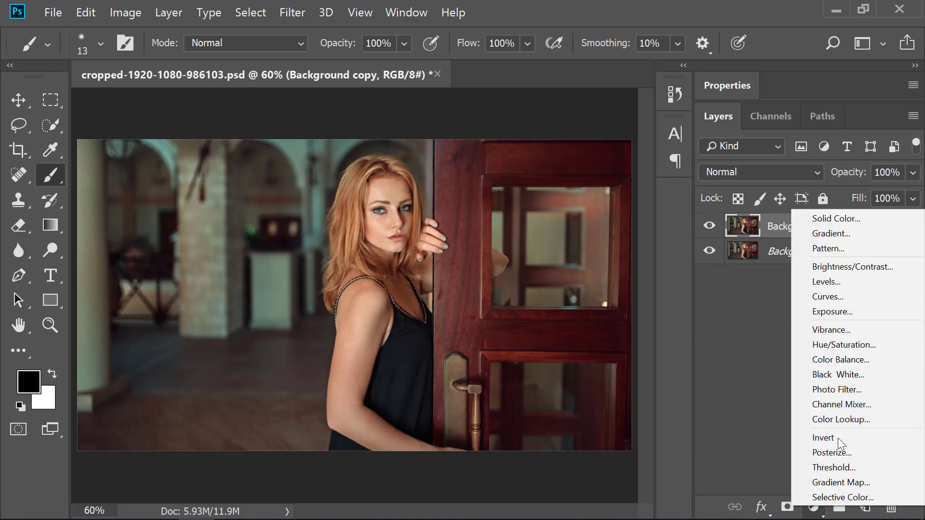
click(838, 235)
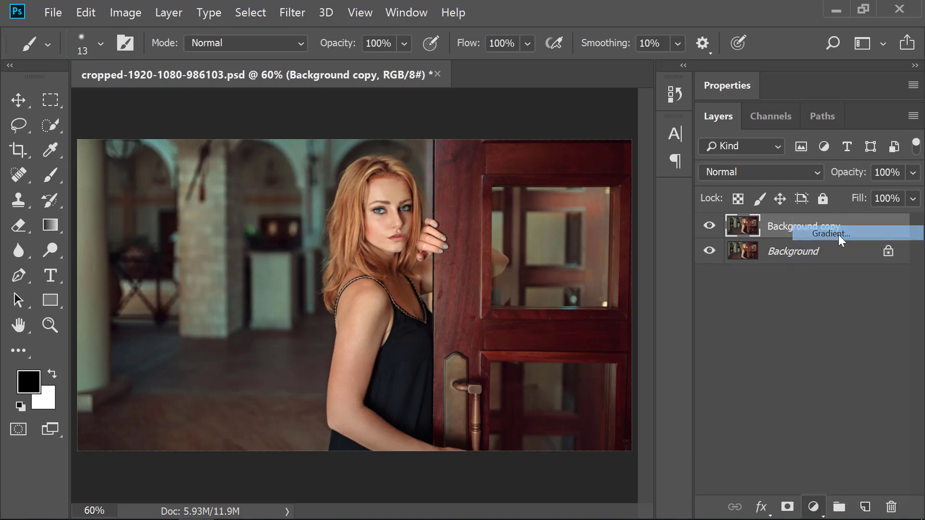
click(630, 172)
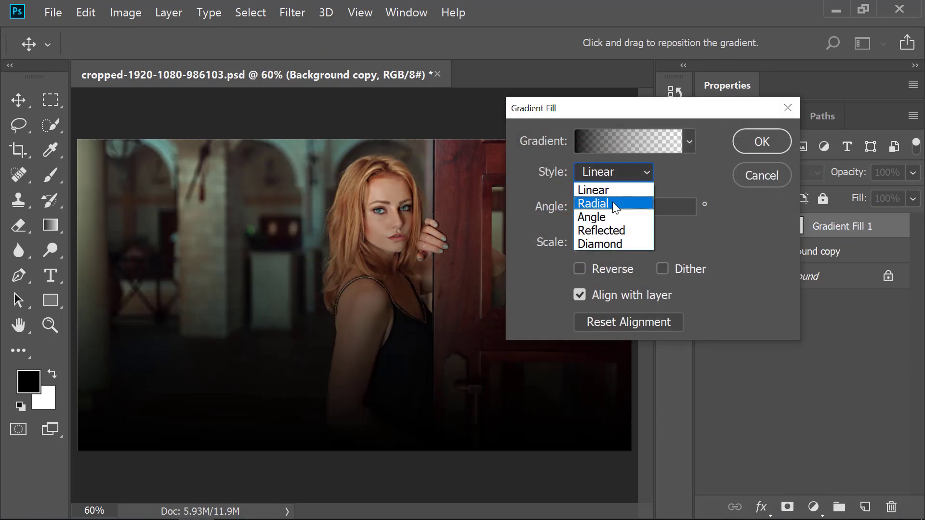
click(612, 201)
click(580, 268)
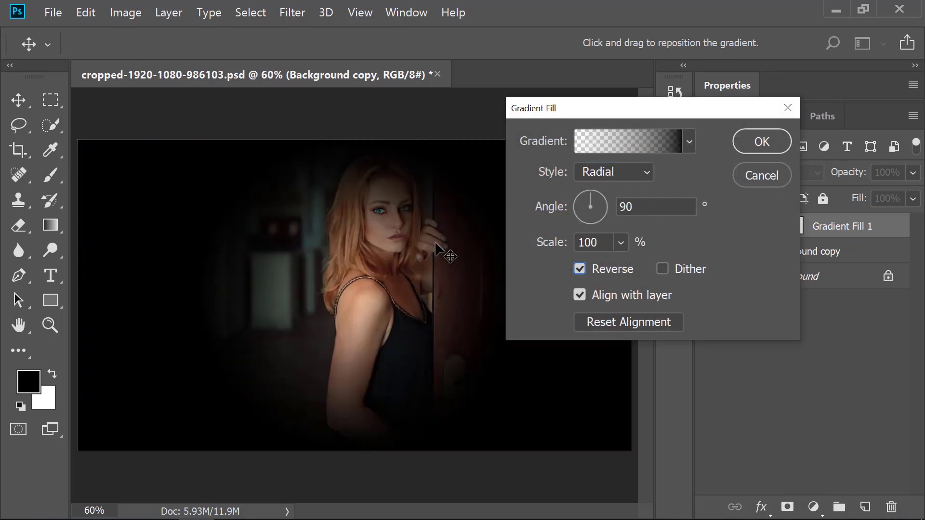
drag(397, 278, 406, 222)
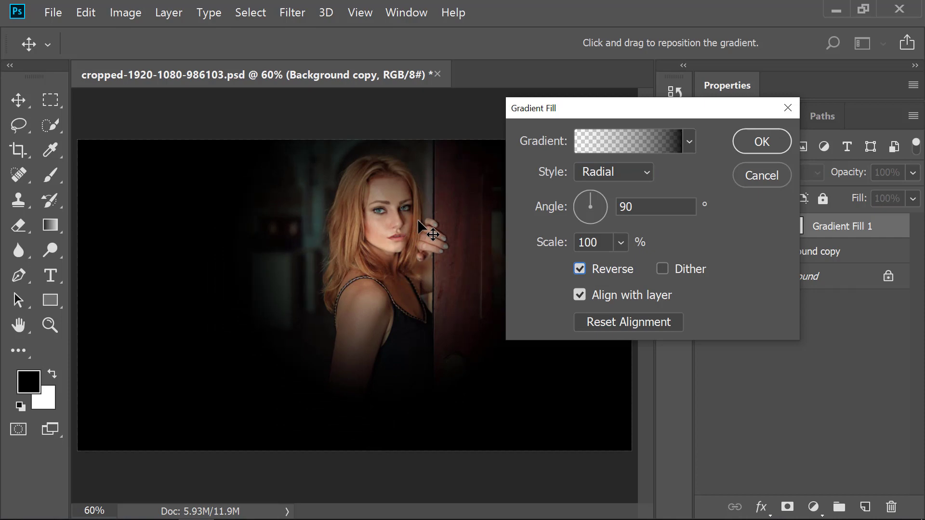
drag(593, 196, 604, 200)
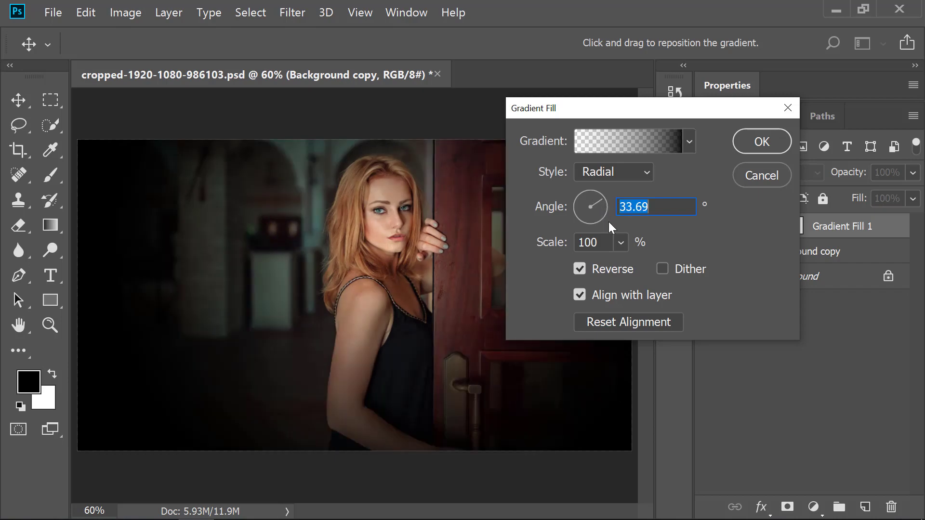
Switch the gradient to Neutral Density at a 57.99° angle and apply the fill layer.
click(632, 149)
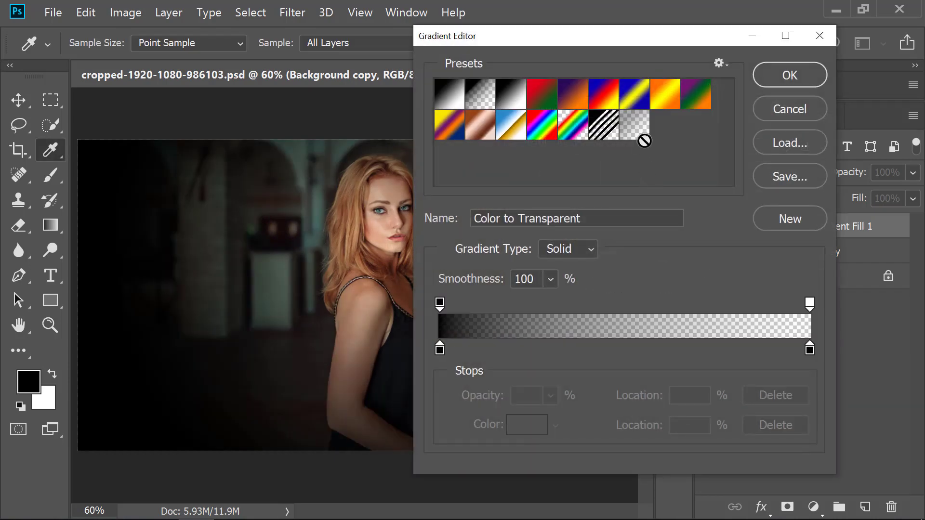
click(635, 126)
click(788, 83)
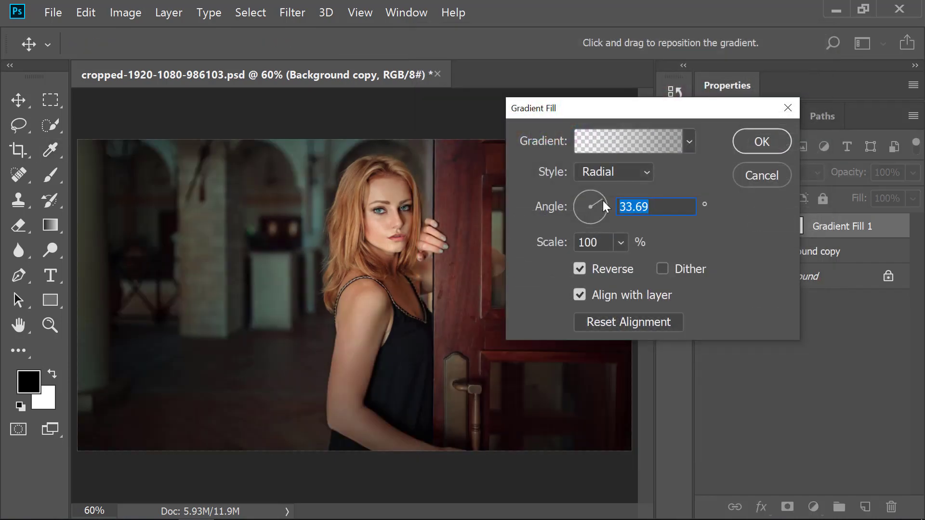
drag(603, 200, 601, 192)
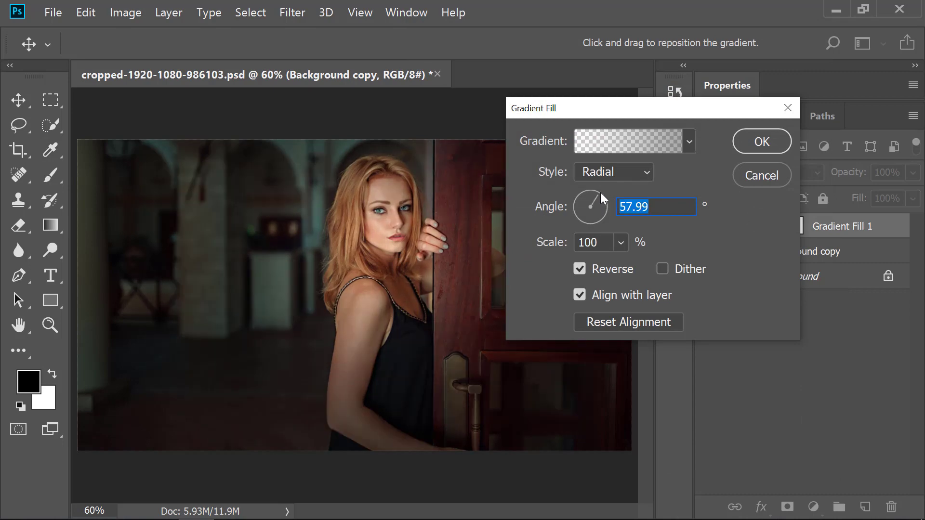
click(762, 146)
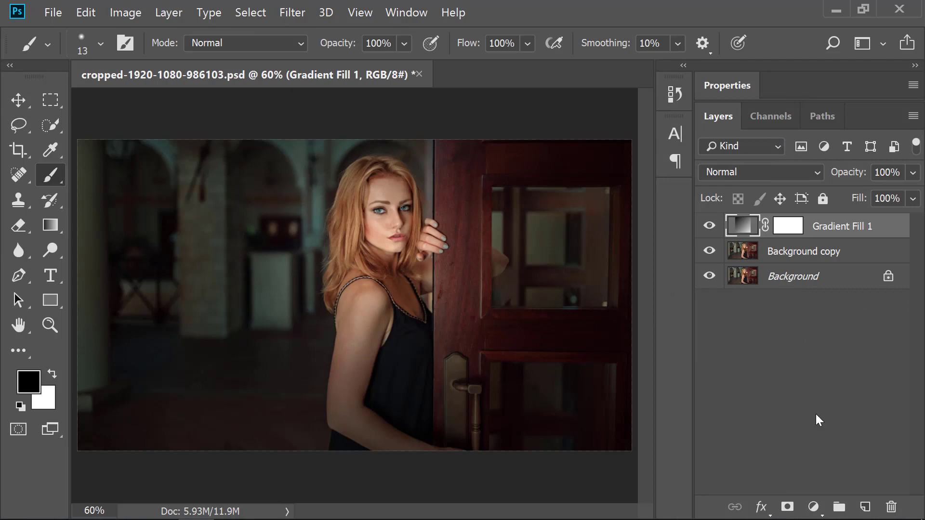
Add a Black & White 1 layer set to Soft Light blend mode at 67% opacity.
click(816, 507)
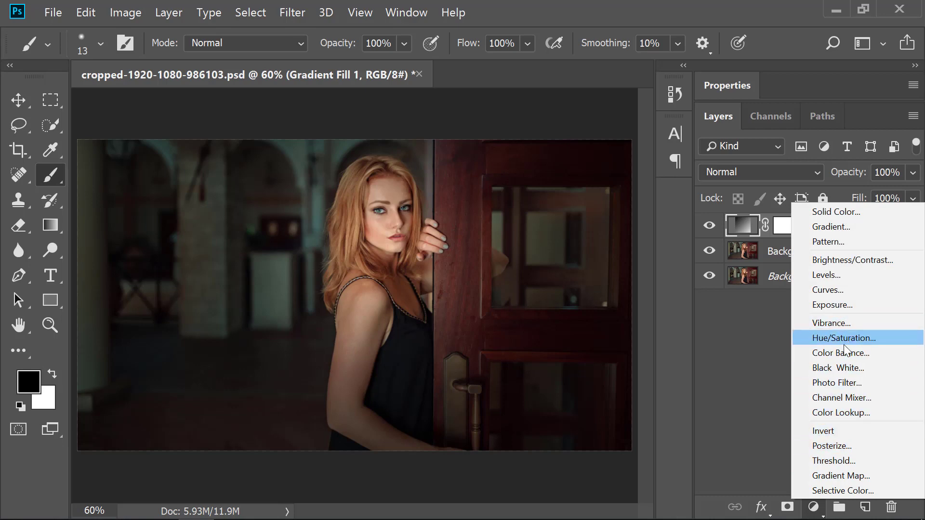
click(849, 369)
click(706, 506)
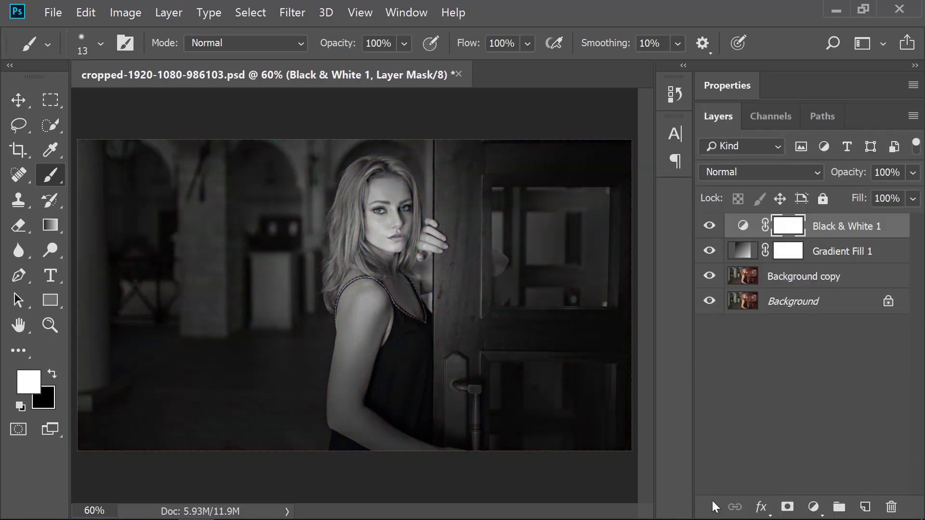
click(796, 178)
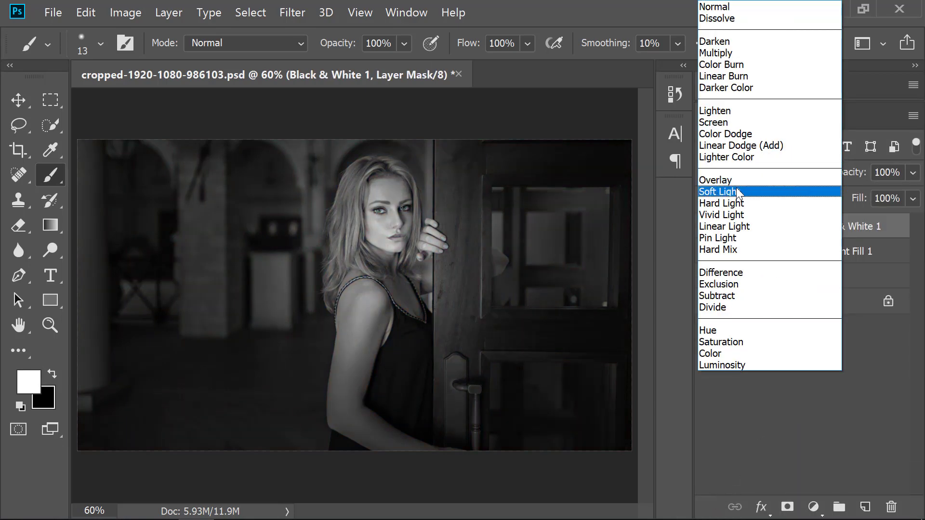
click(771, 194)
click(913, 173)
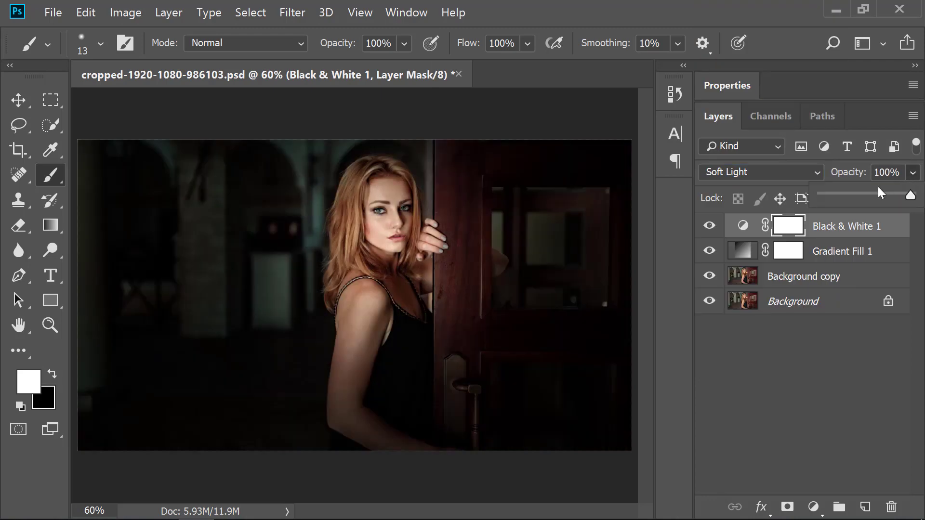
drag(878, 193, 883, 195)
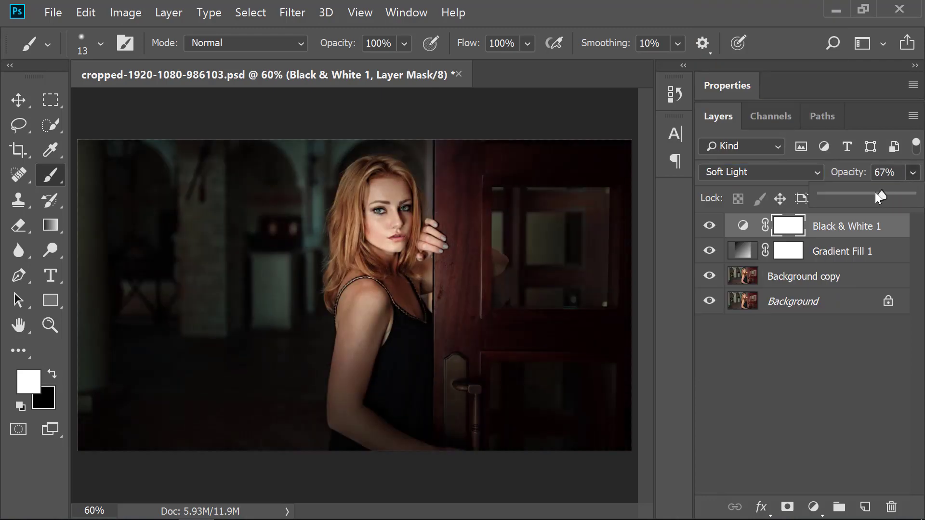
click(814, 507)
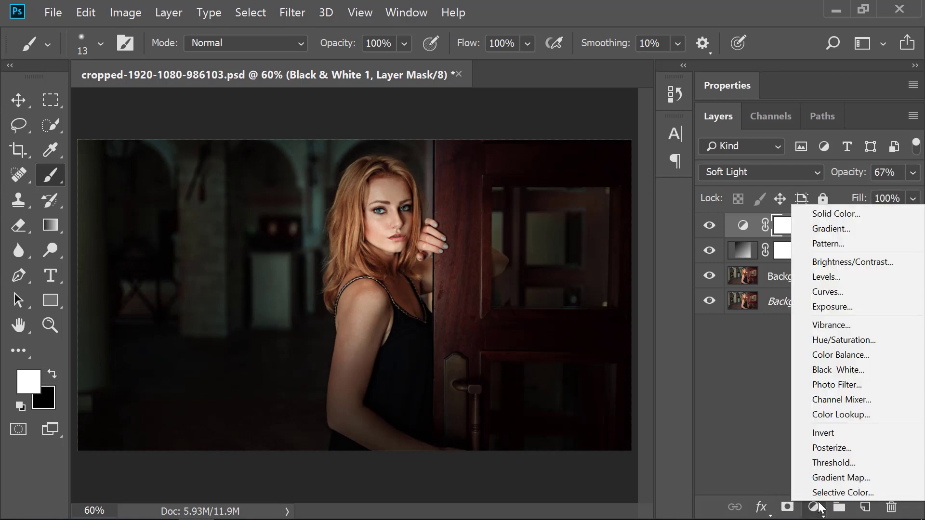
Add Selective Color 1 with Yellows Cyan -100 plus slight magenta, and Greens Cyan -85.
click(851, 490)
click(772, 165)
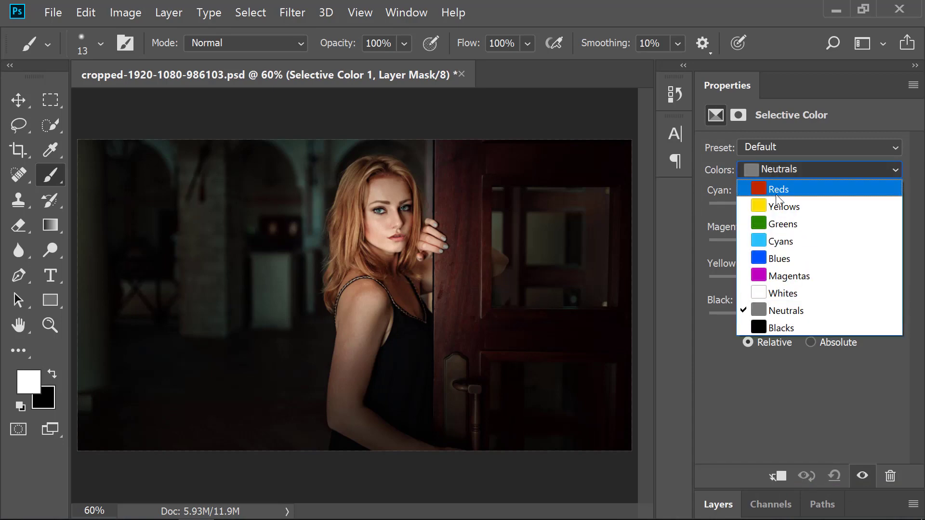
click(790, 206)
mouse_move(802, 210)
mouse_down()
mouse_move(667, 212)
mouse_move(696, 226)
mouse_up()
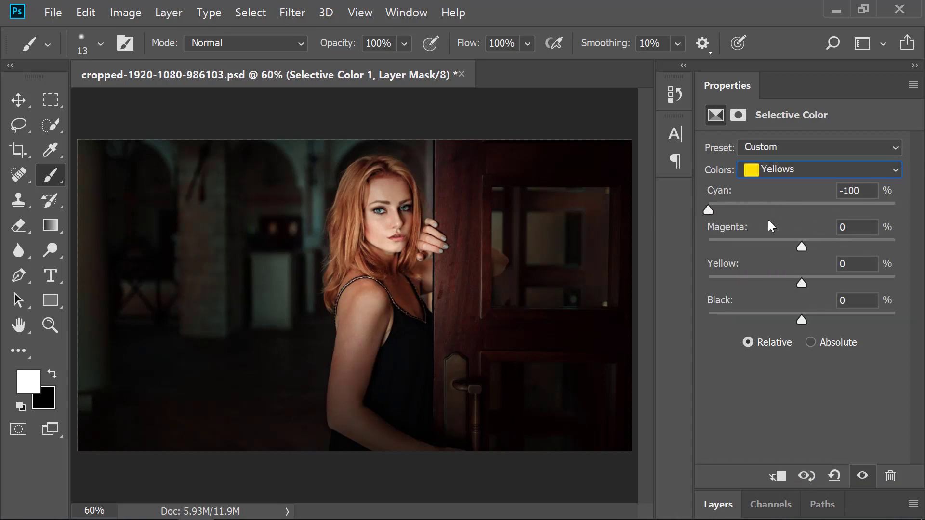
mouse_move(800, 248)
mouse_down()
mouse_move(820, 250)
mouse_move(783, 251)
mouse_move(806, 251)
mouse_up()
click(787, 169)
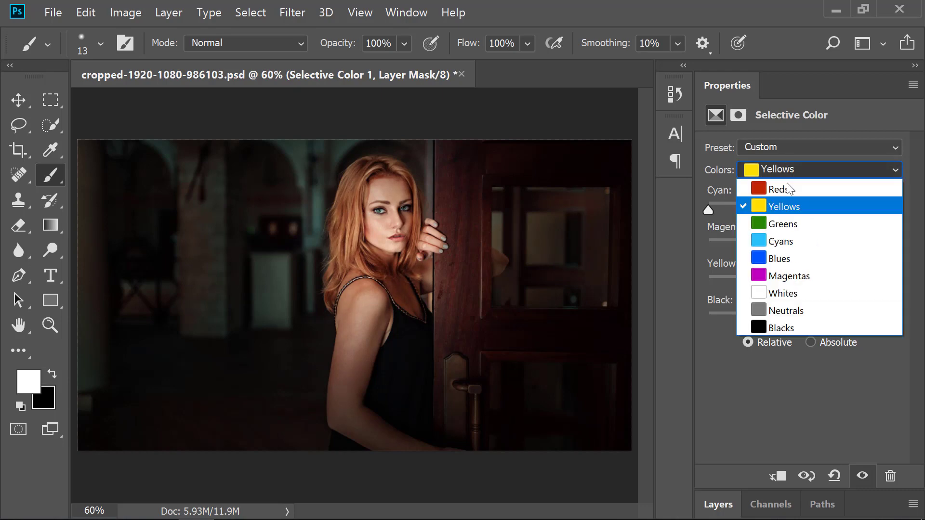
click(788, 223)
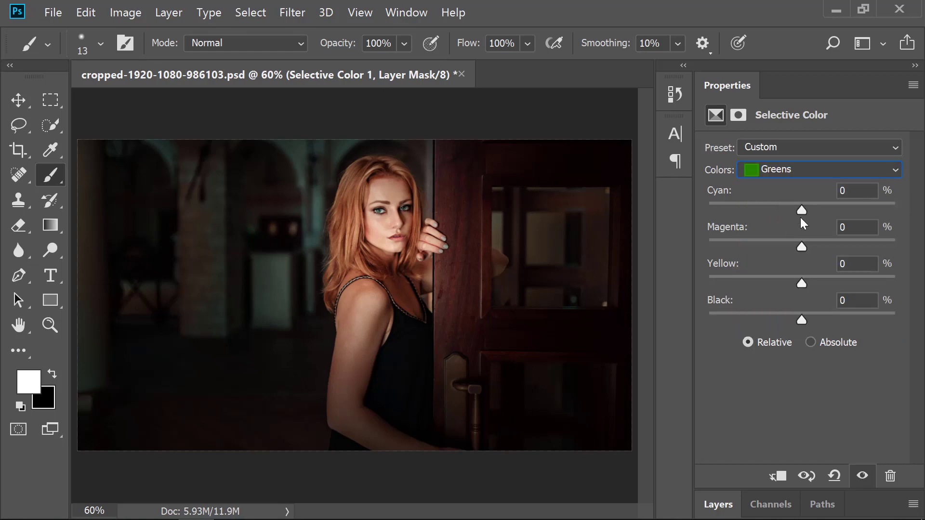
mouse_move(801, 218)
mouse_down()
mouse_move(724, 218)
mouse_move(814, 217)
mouse_move(769, 221)
mouse_move(790, 216)
mouse_up()
Set the Blacks range to Cyan -4, Magenta +2, Yellow -4, Black +2.
click(791, 174)
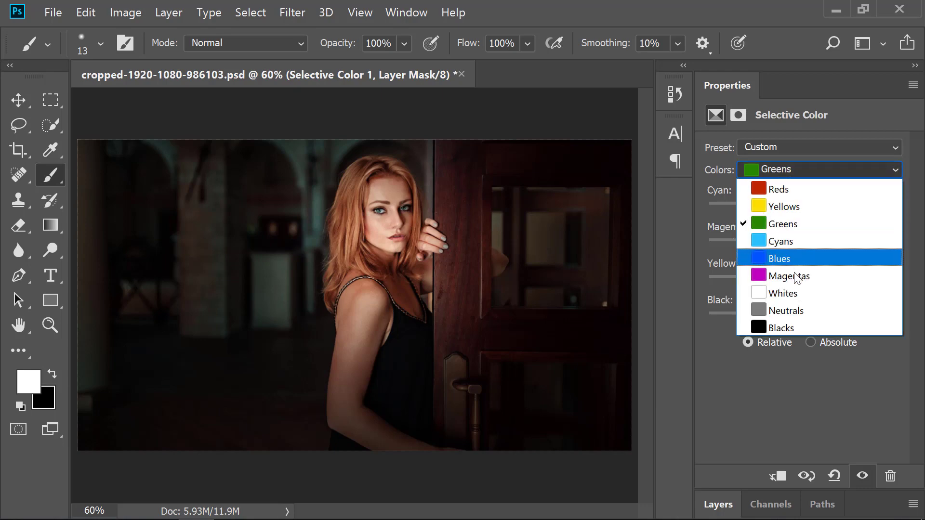
click(791, 327)
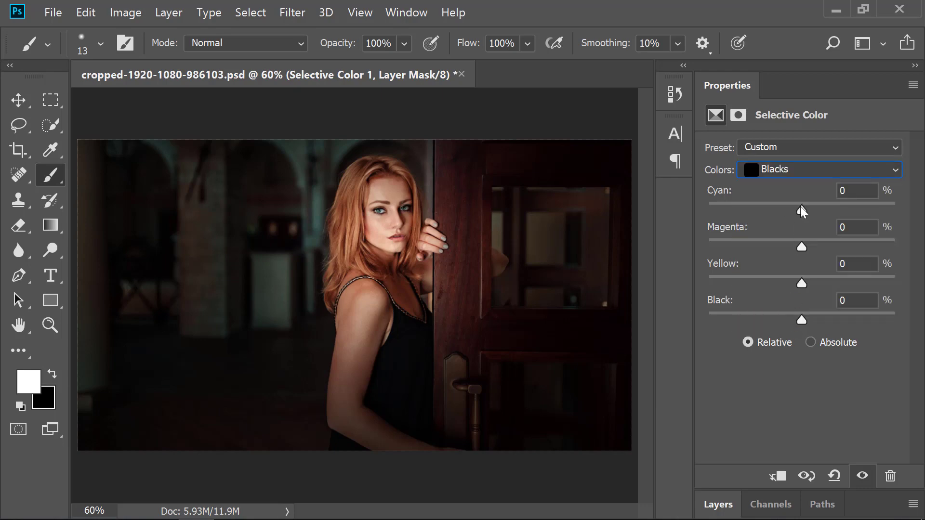
drag(803, 216, 800, 216)
drag(802, 247, 804, 247)
mouse_move(800, 282)
mouse_down()
mouse_move(791, 284)
mouse_move(799, 288)
mouse_up()
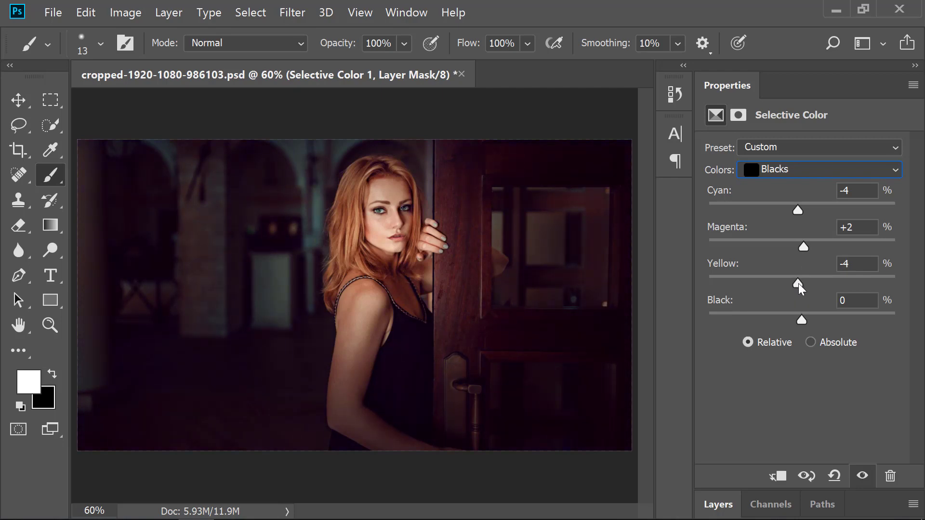
drag(802, 321, 806, 329)
Set Neutrals to Cyan +12, Magenta +1, Yellow −4, Black −1, then compare the layer on and off.
click(771, 174)
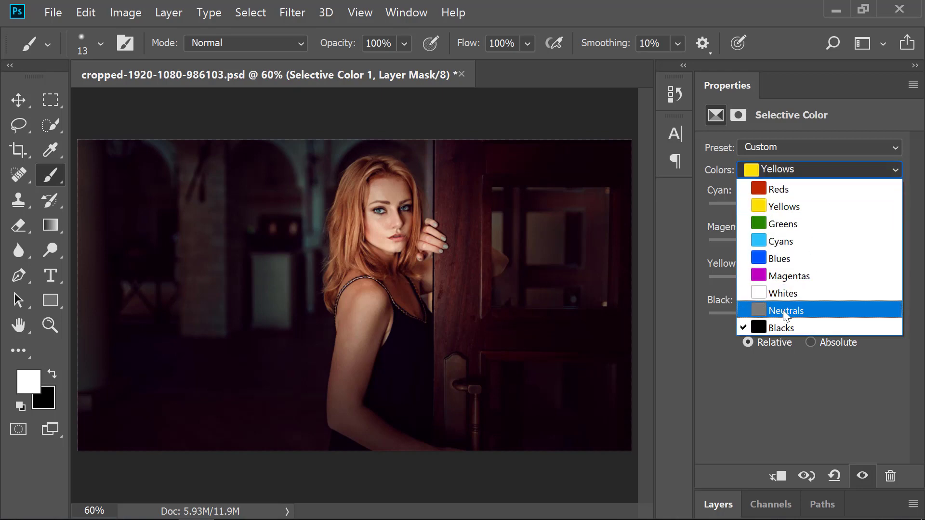
click(782, 311)
drag(801, 210, 815, 213)
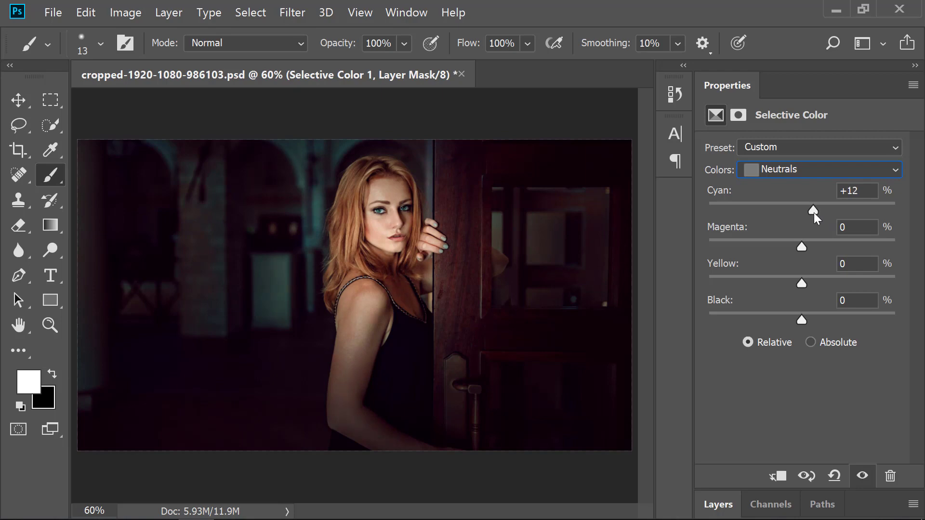
drag(800, 247, 803, 247)
mouse_move(800, 284)
mouse_down()
mouse_move(785, 284)
mouse_move(799, 284)
mouse_up()
drag(799, 317, 801, 319)
click(718, 505)
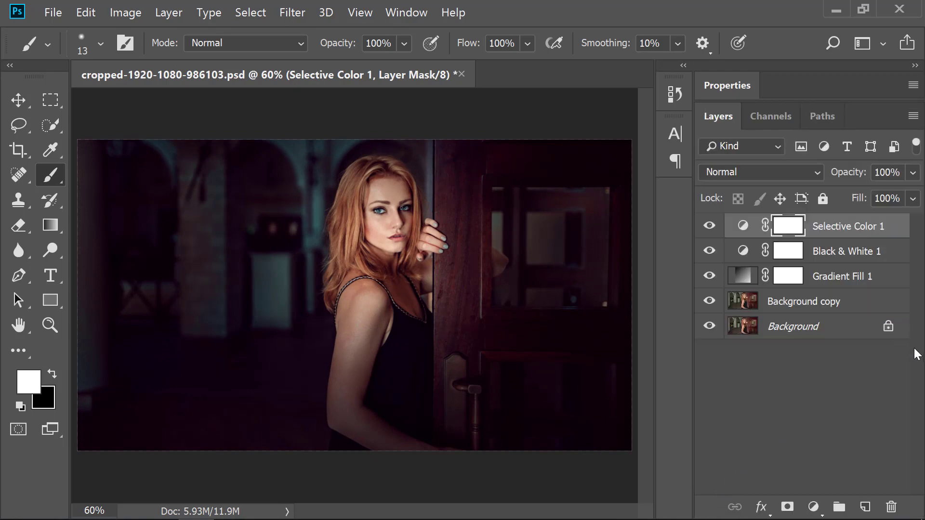
click(710, 226)
Add an Exposure 1 layer with Gamma Correction 0.97 and Exposure +0.21.
click(813, 508)
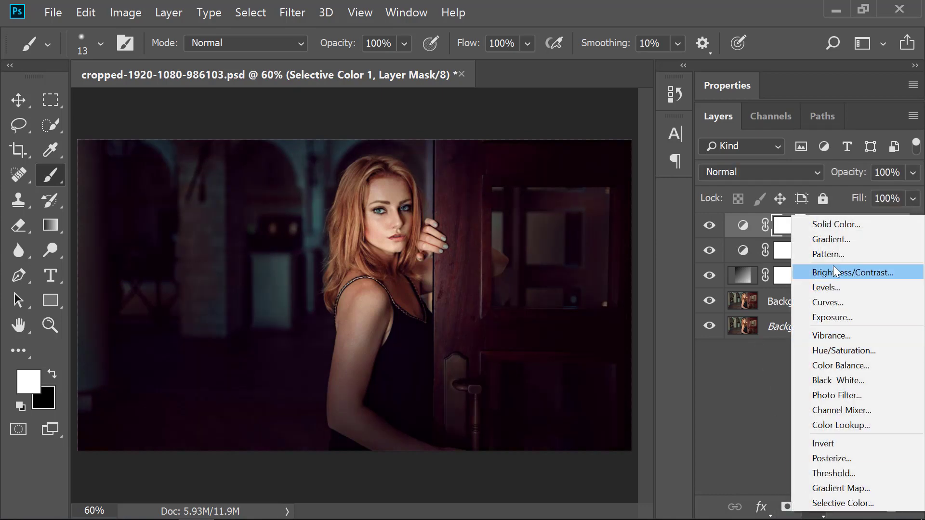
click(850, 316)
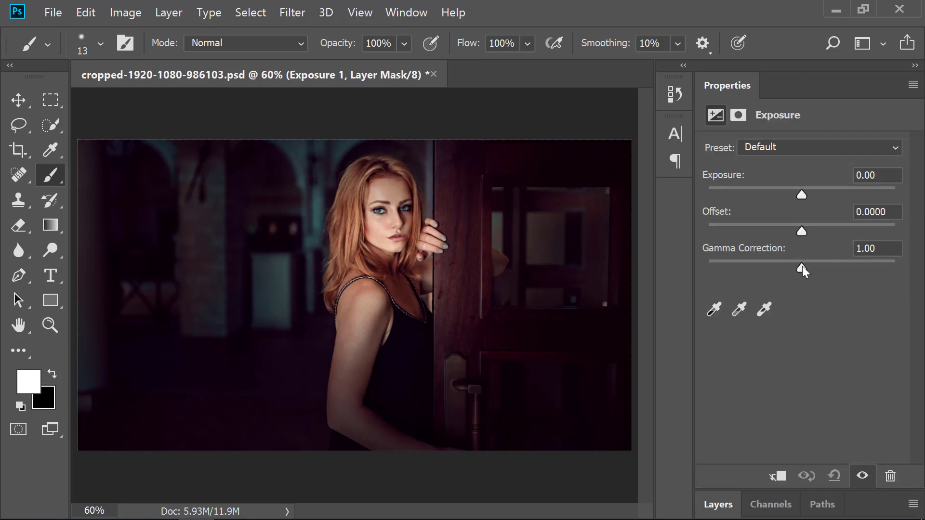
drag(802, 266, 805, 265)
drag(804, 266, 805, 266)
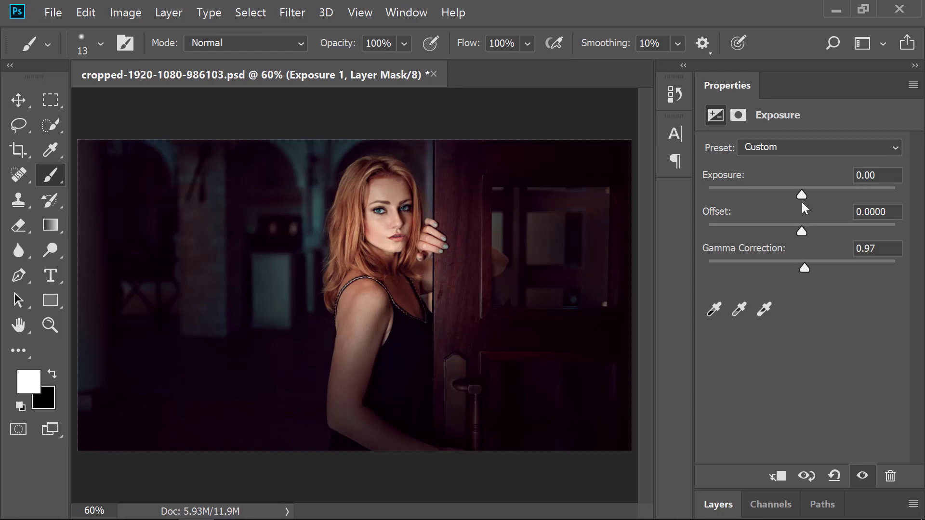
drag(802, 195, 805, 196)
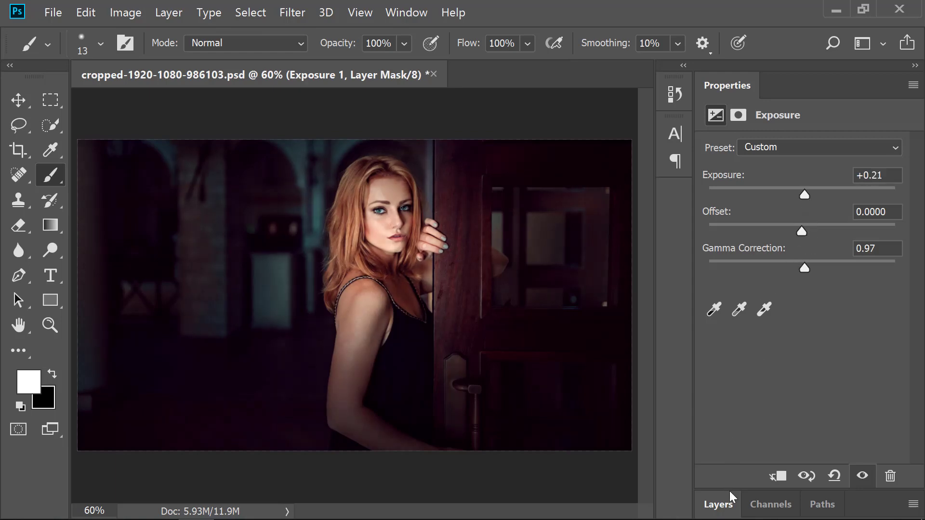
click(719, 506)
Add a Color Lookup layer using the HorrorBlue.3DL 3D LUT.
click(814, 507)
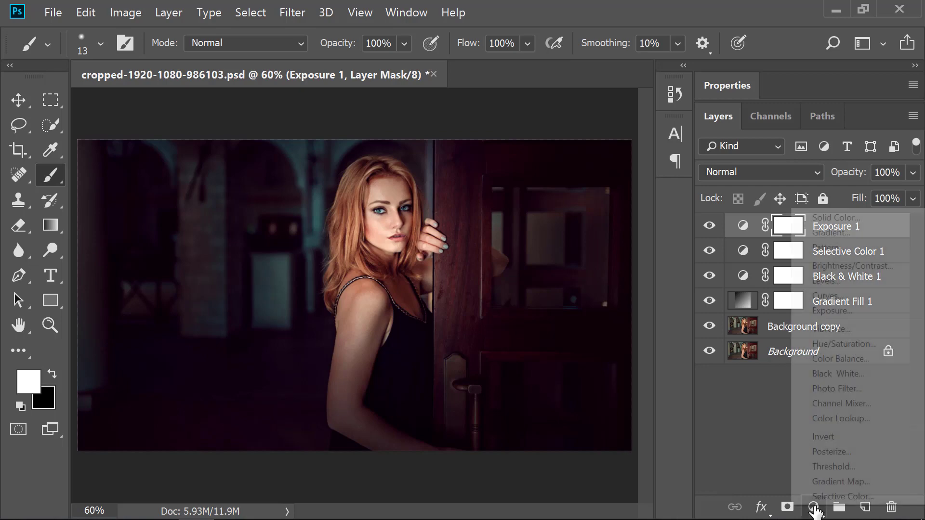
click(849, 419)
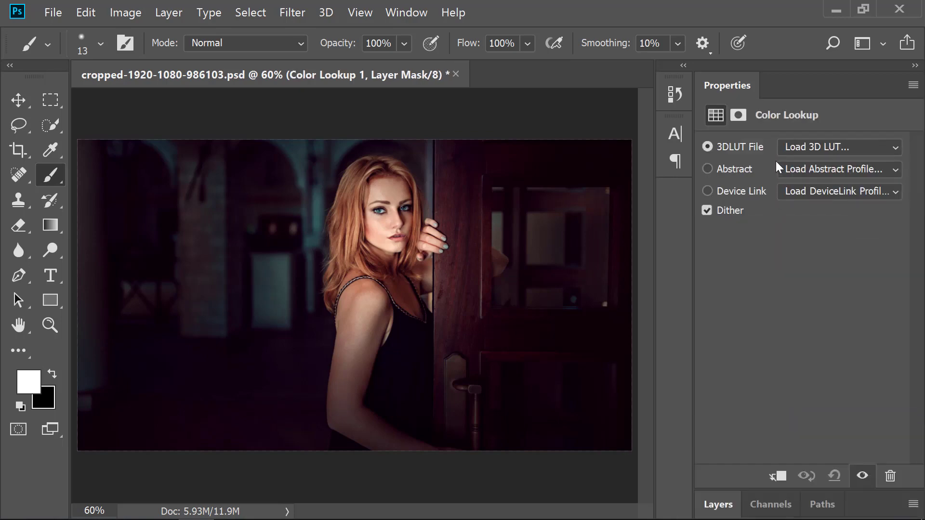
click(839, 147)
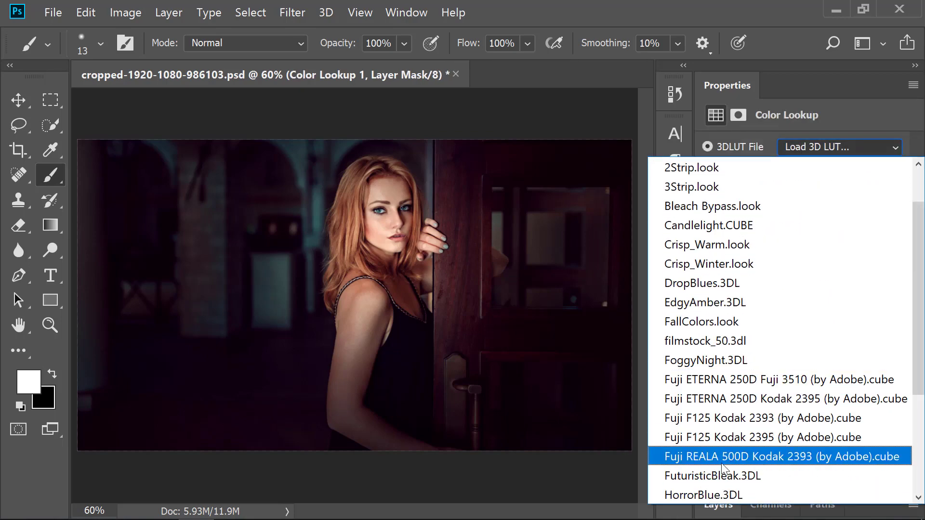
click(737, 496)
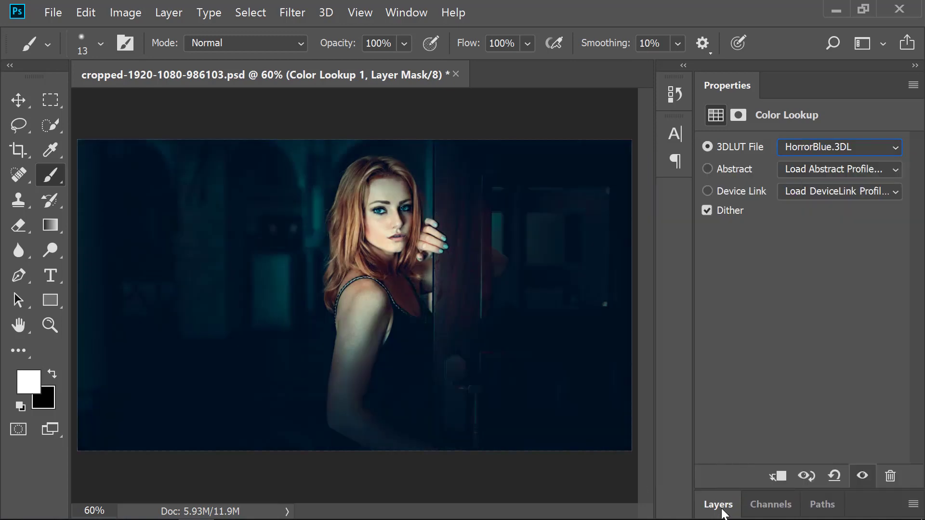
Blend Color Lookup 1 as Soft Light at 22% opacity and compare it on and off.
click(723, 504)
click(771, 172)
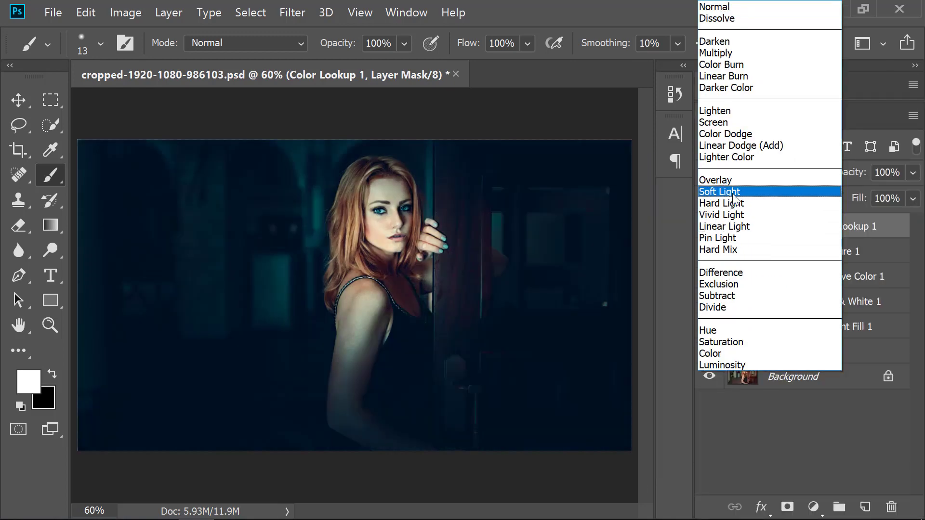
click(723, 191)
click(914, 173)
drag(827, 193, 842, 195)
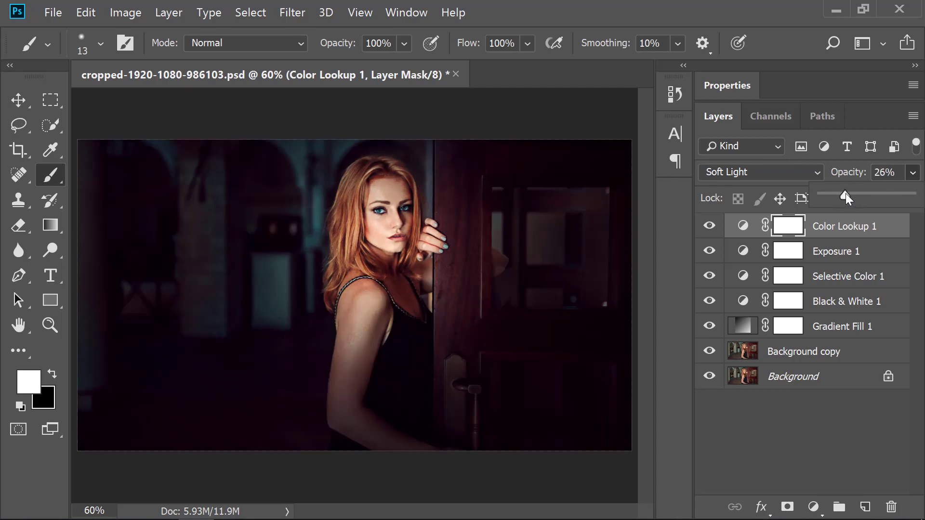
drag(842, 196, 840, 193)
click(707, 231)
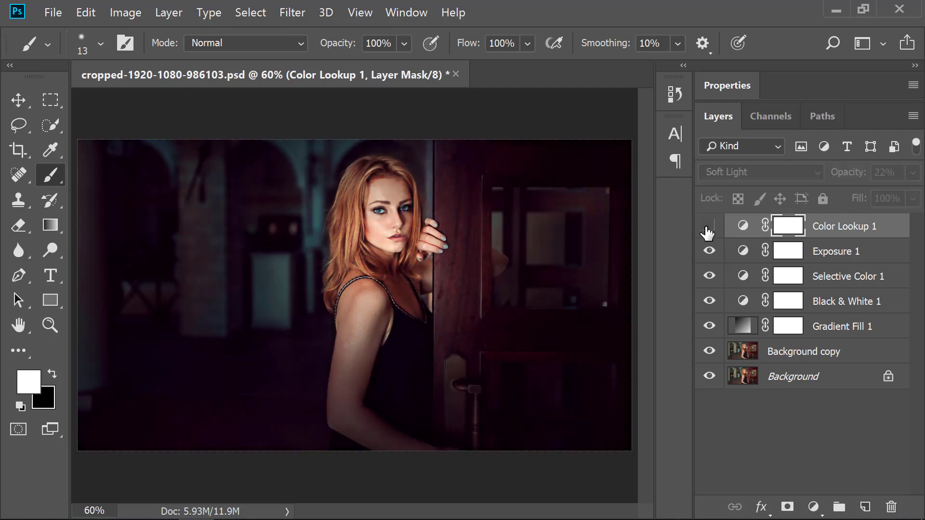
click(707, 231)
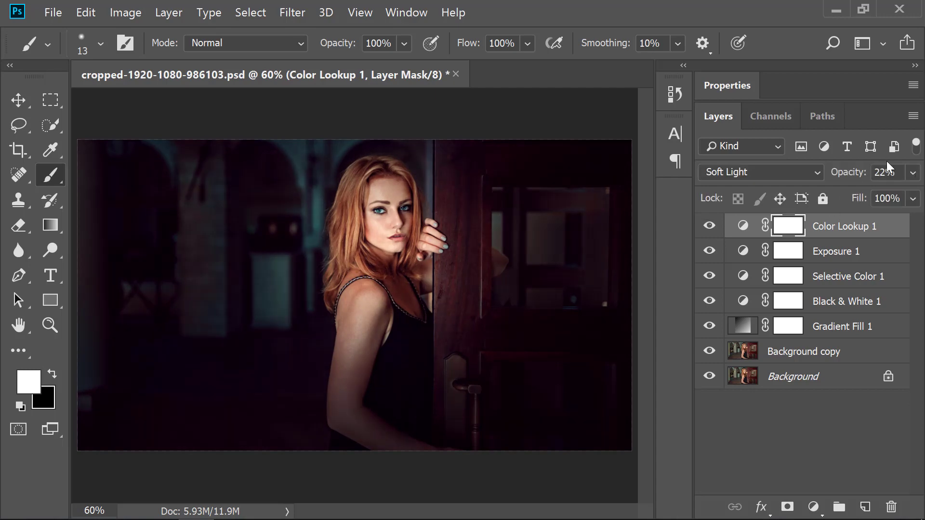
click(814, 508)
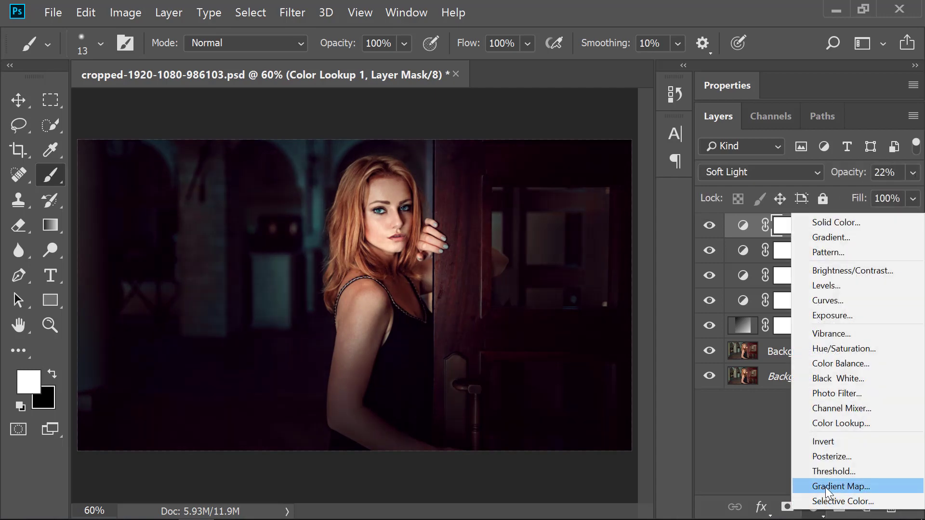
Add Selective Color 2 with Neutrals at Cyan +12, Magenta +7, Yellow -5, Black -7.
click(838, 501)
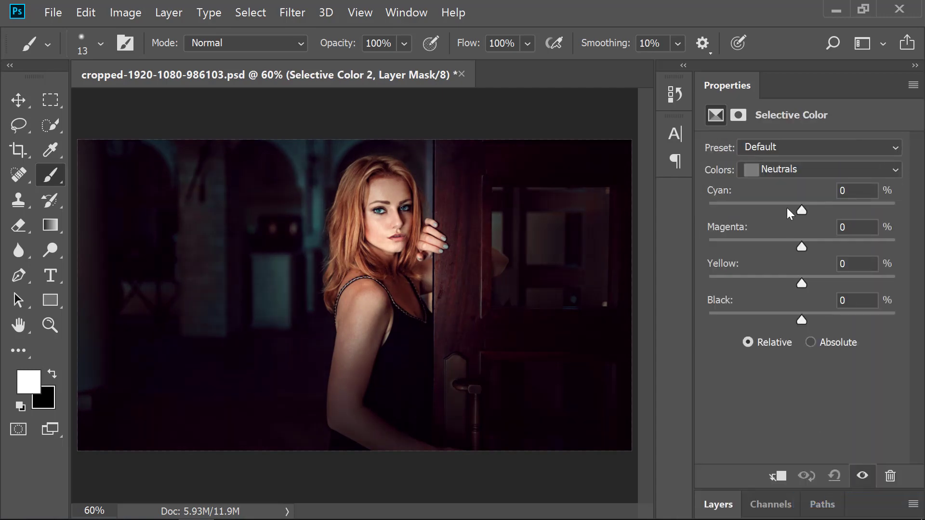
drag(800, 318, 796, 320)
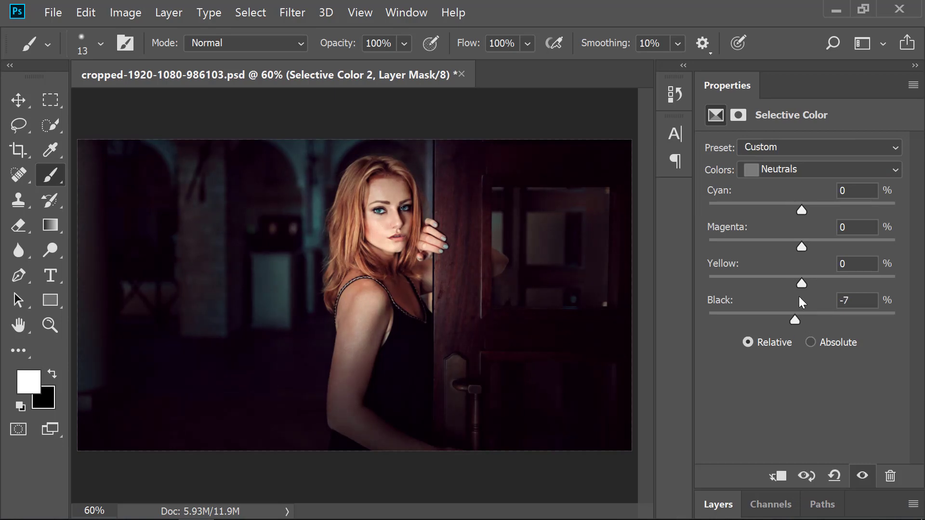
mouse_move(802, 284)
mouse_down()
mouse_move(819, 284)
mouse_move(786, 287)
mouse_move(797, 287)
mouse_up()
drag(803, 247, 809, 248)
drag(809, 207, 814, 207)
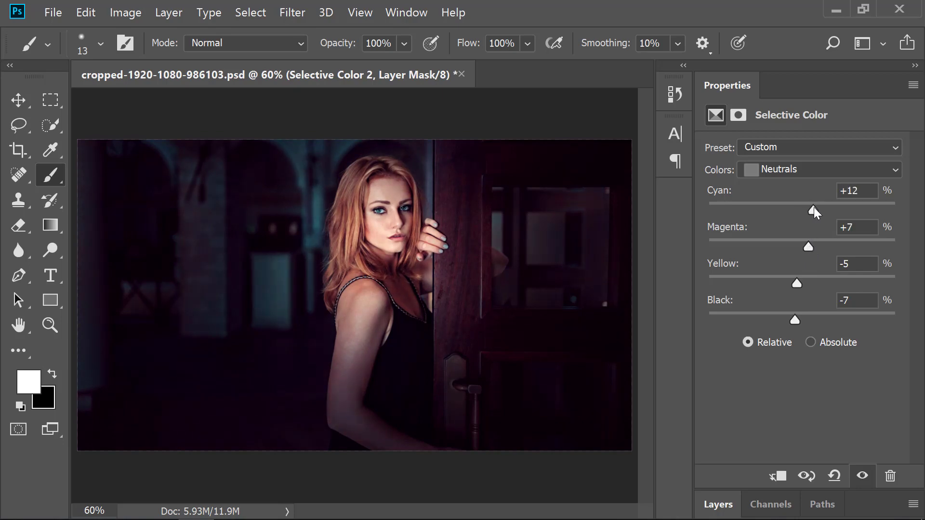
drag(814, 207, 798, 208)
Set the Blacks range to Magenta -3, Yellow +1, Black -3.
click(771, 169)
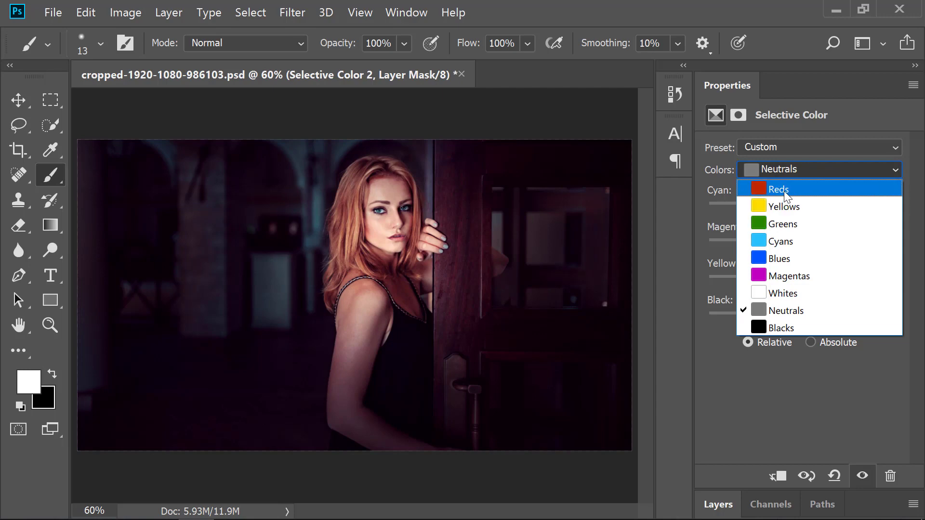
click(797, 328)
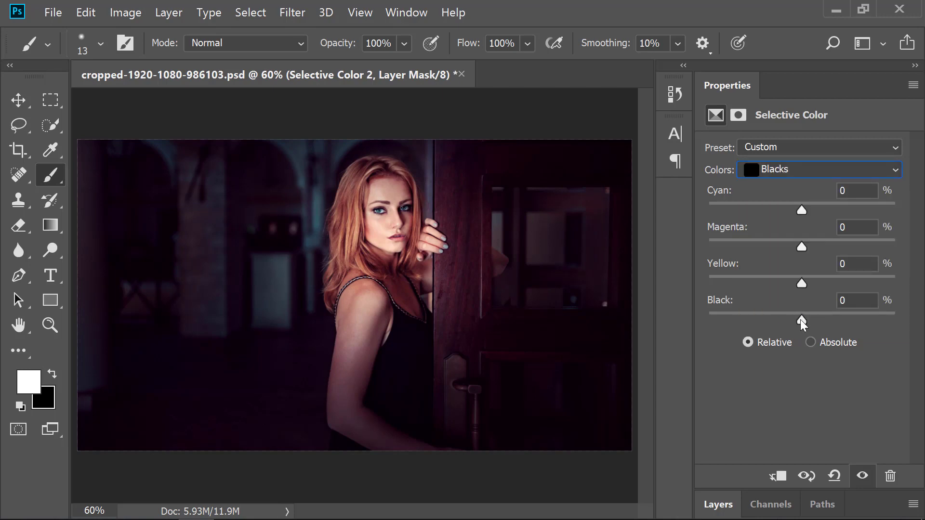
drag(802, 322, 800, 324)
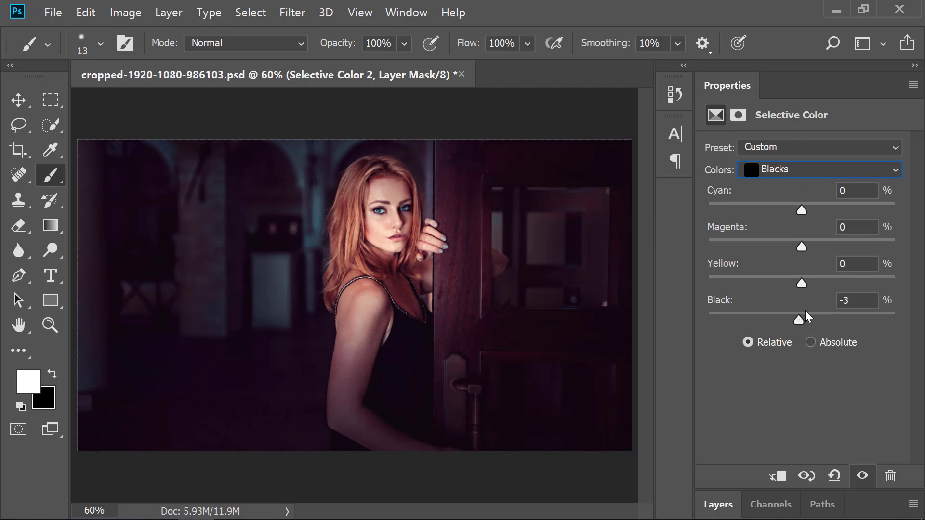
drag(804, 251, 804, 289)
Group Gradient Fill 1 through Selective Color 2 into Group 1 and stamp a merged Layer 1 on top.
click(725, 505)
shift+click(813, 357)
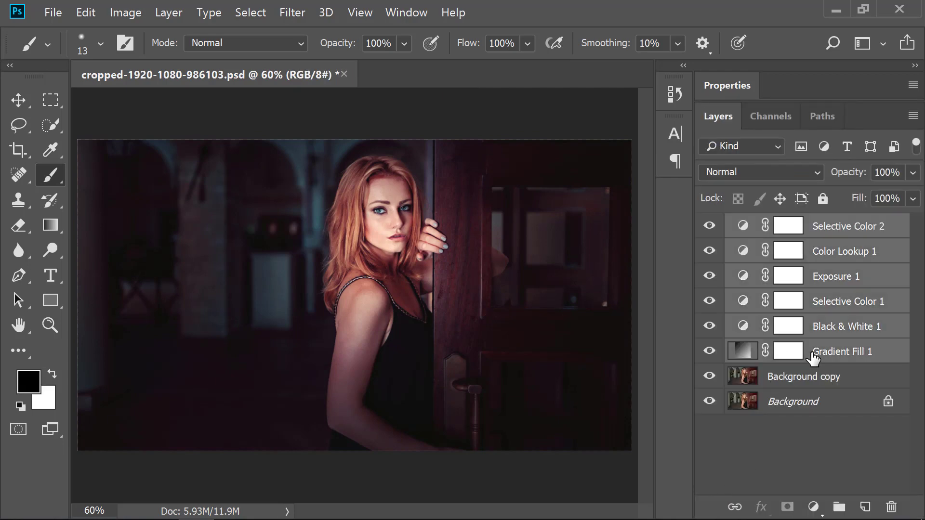
key(ctrl+g)
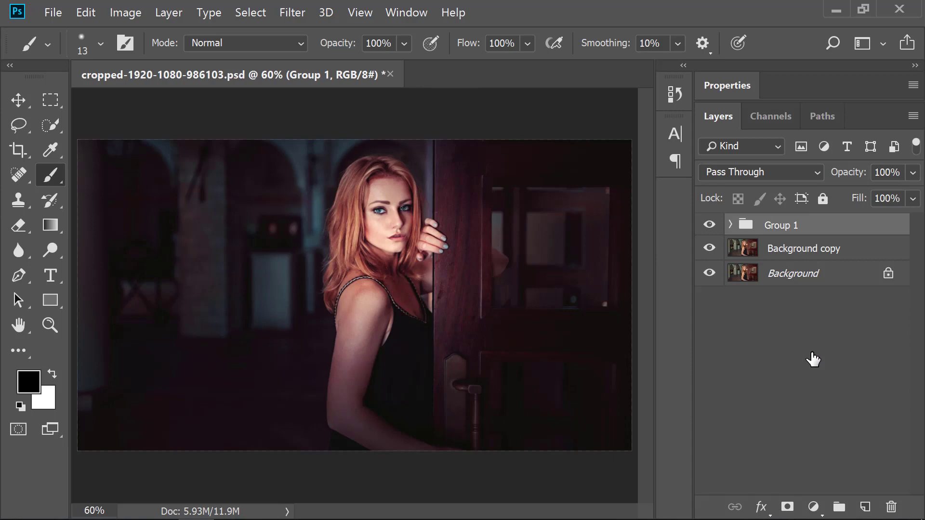
key(ctrl+shift+alt+e)
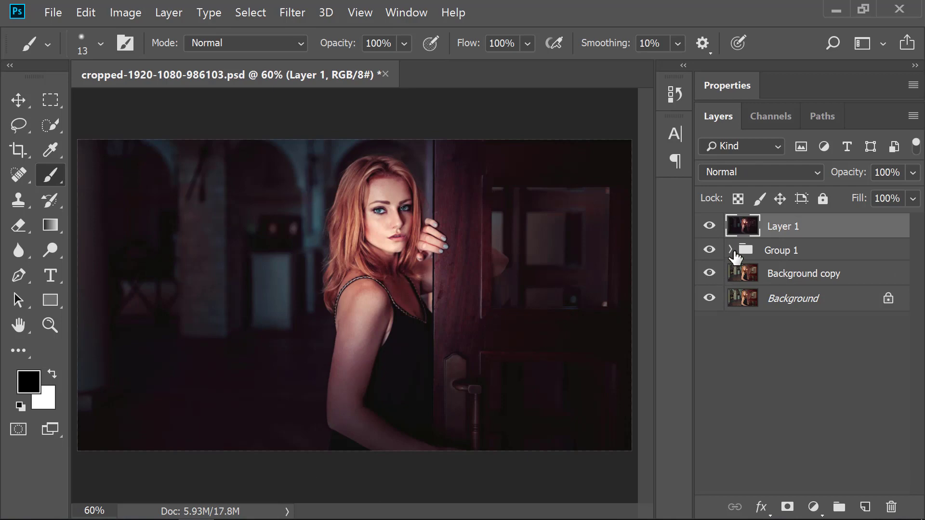
Move Background copy into the collapsed Group 1, compare before and after, and select Layer 1.
click(732, 251)
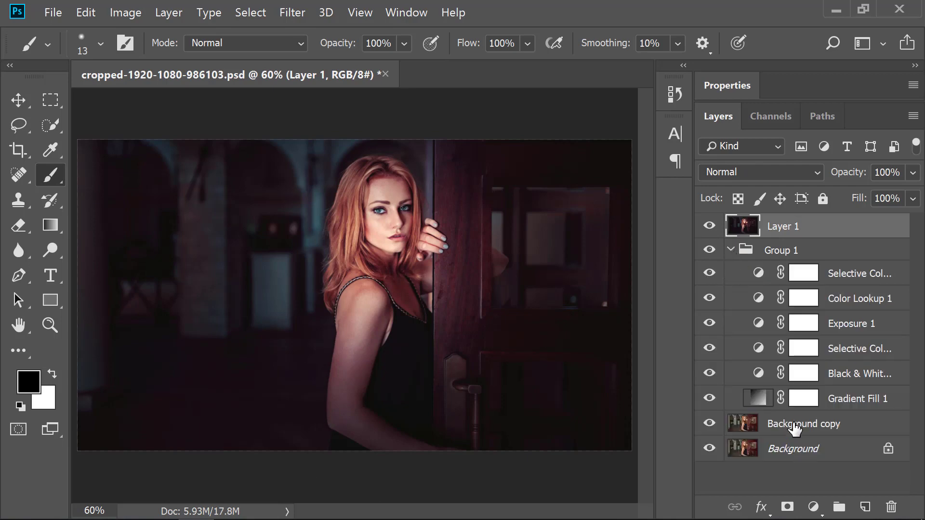
drag(791, 424, 785, 405)
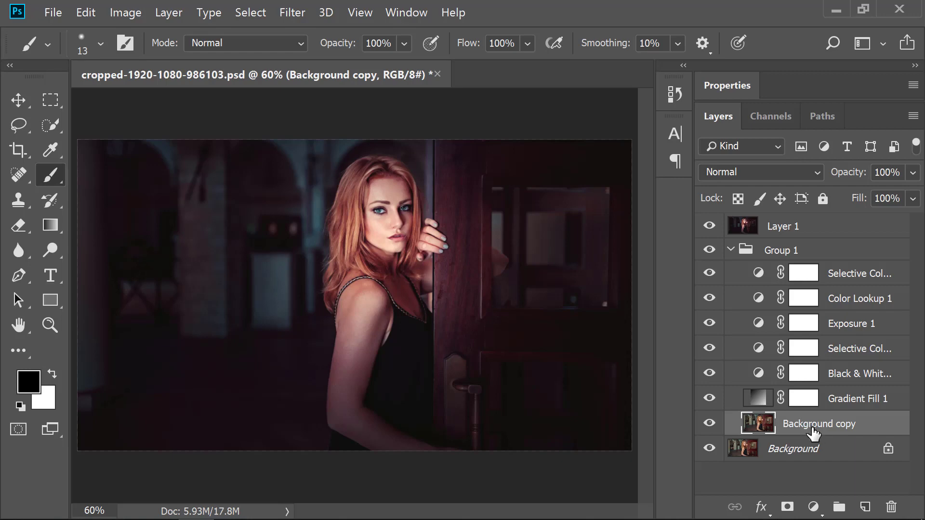
click(731, 251)
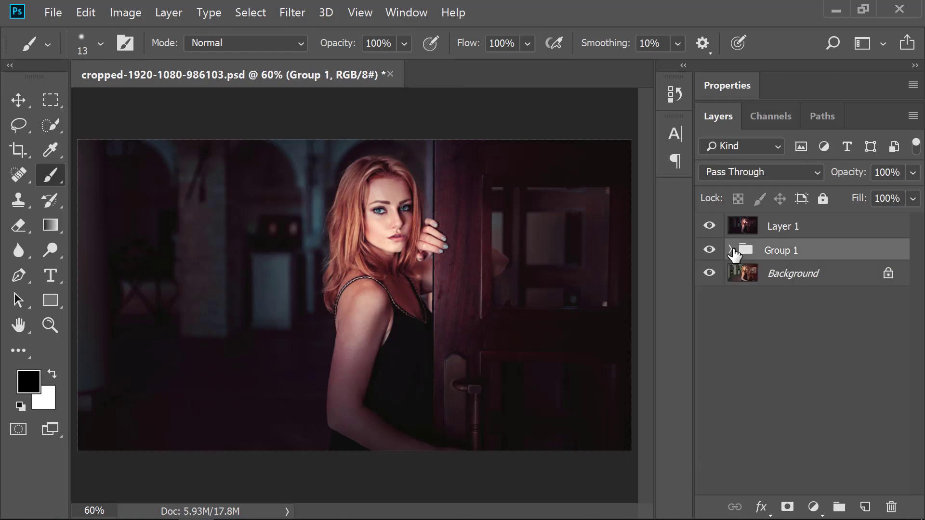
click(709, 250)
click(709, 227)
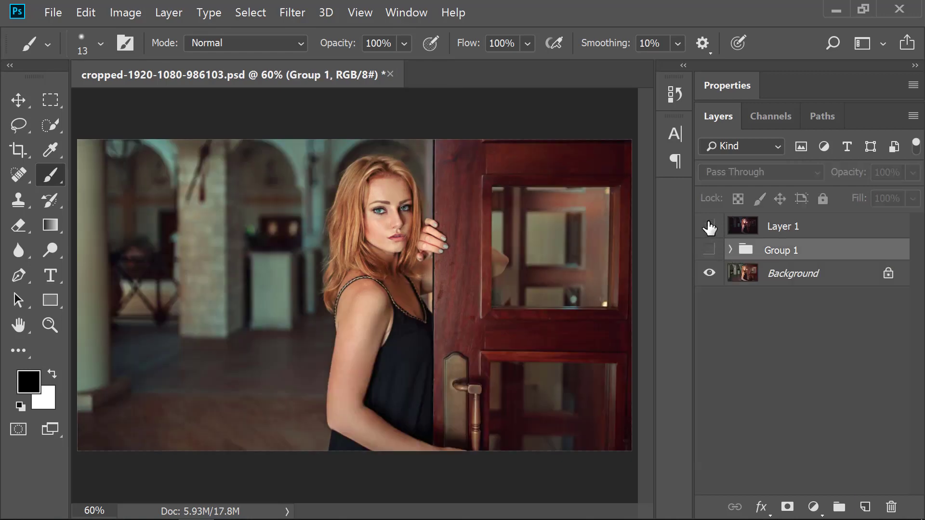
click(710, 227)
click(709, 227)
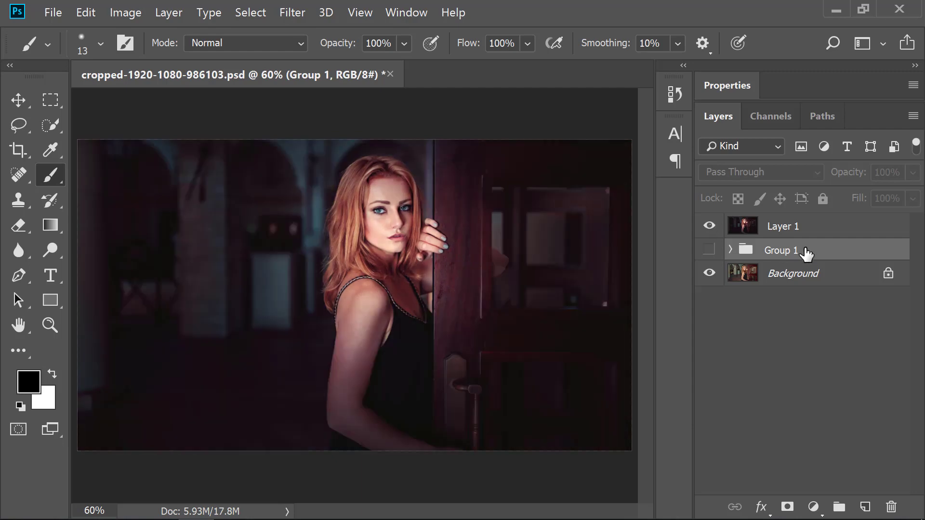
click(709, 250)
click(770, 234)
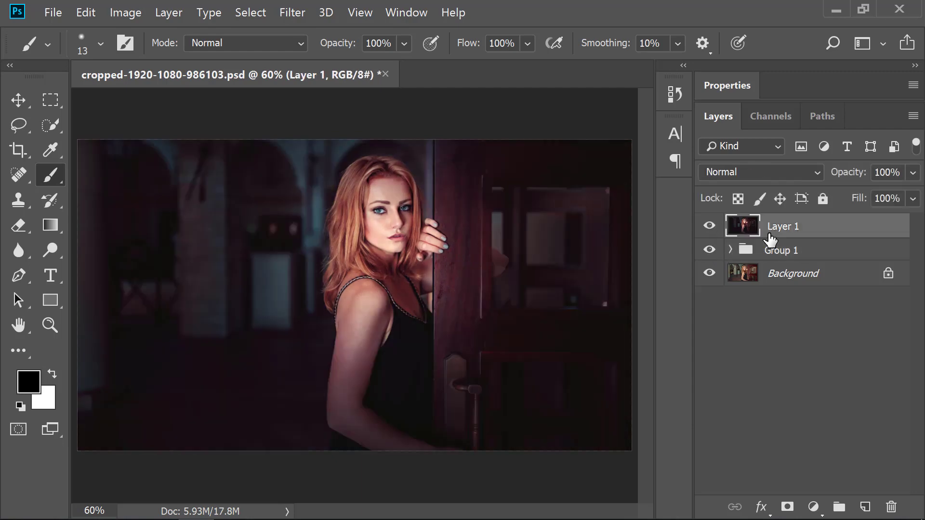
click(292, 12)
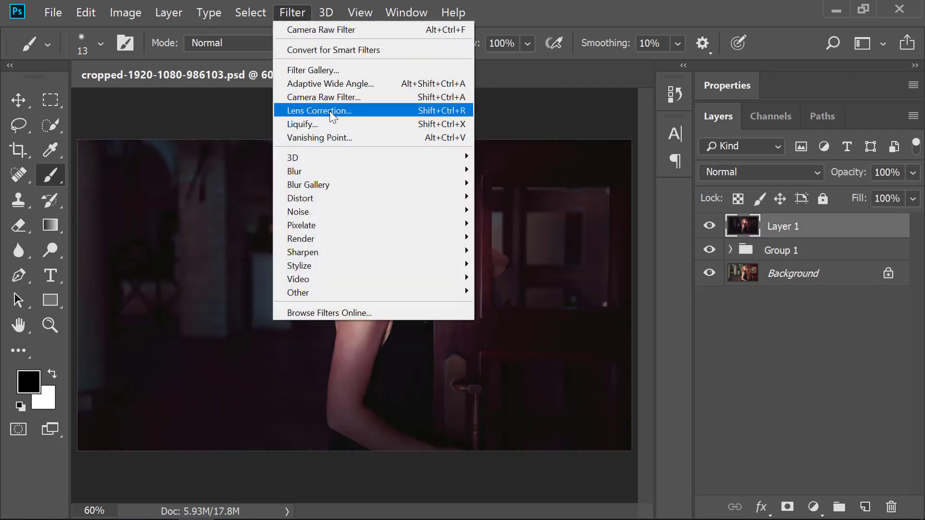
Apply Camera Raw to Layer 1 with Exposure +0.15, Highlights −3, Contrast +3 and Clarity +20.
click(351, 96)
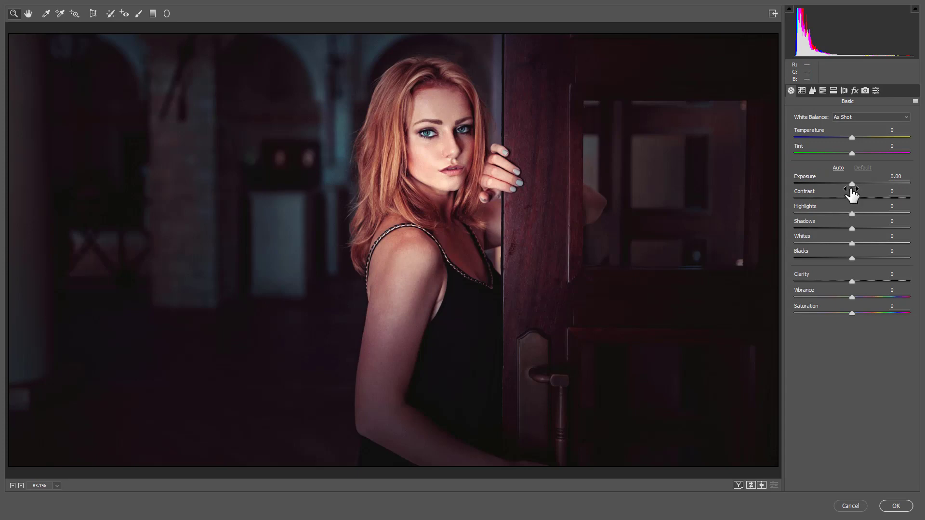
drag(851, 184, 853, 183)
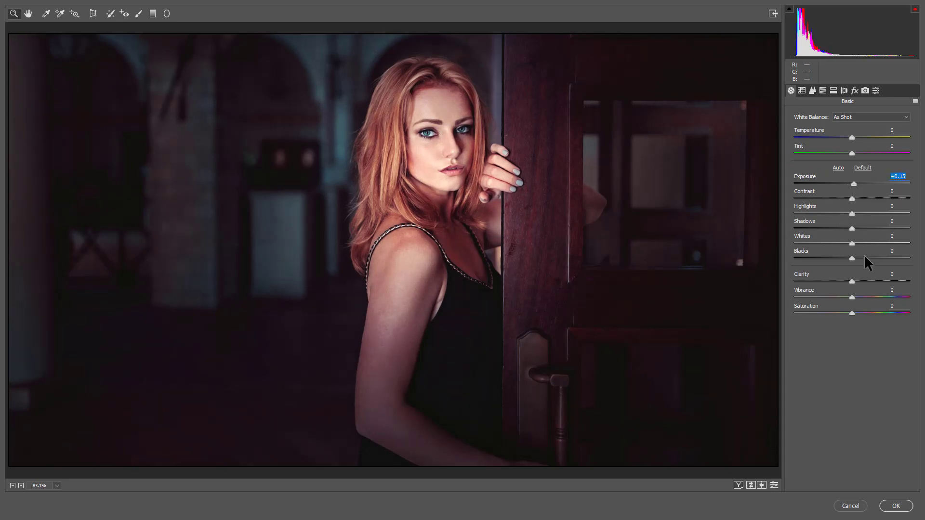
mouse_move(852, 213)
mouse_down()
mouse_move(816, 214)
mouse_move(859, 214)
mouse_move(854, 219)
mouse_up()
mouse_move(853, 199)
mouse_down()
mouse_move(868, 199)
mouse_move(853, 198)
mouse_up()
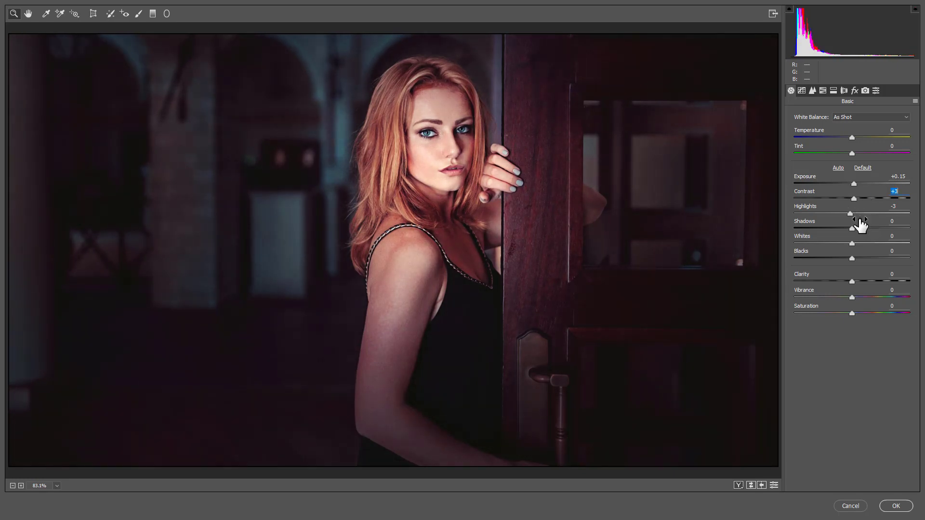
mouse_move(852, 282)
mouse_down()
mouse_move(838, 281)
mouse_move(864, 288)
mouse_up()
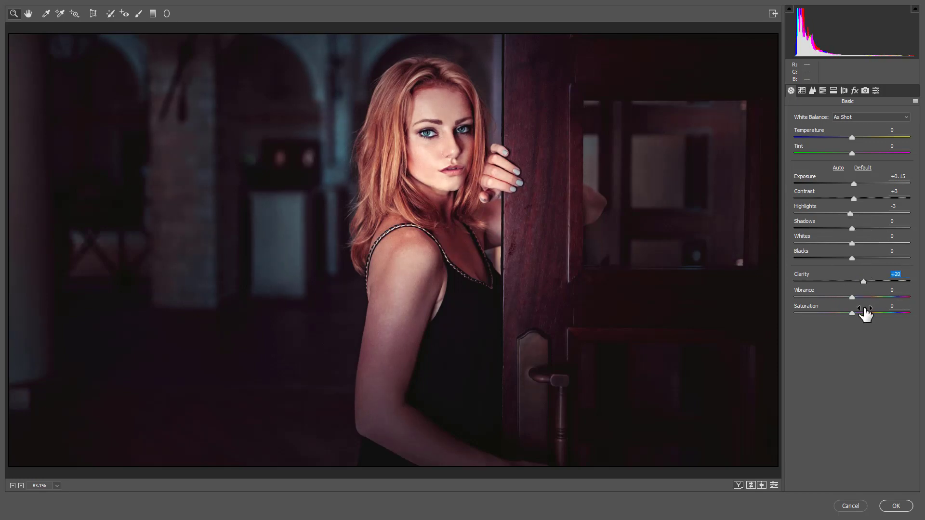
Add sharpening in Detail and raise the Oranges luminance to +18.
click(802, 90)
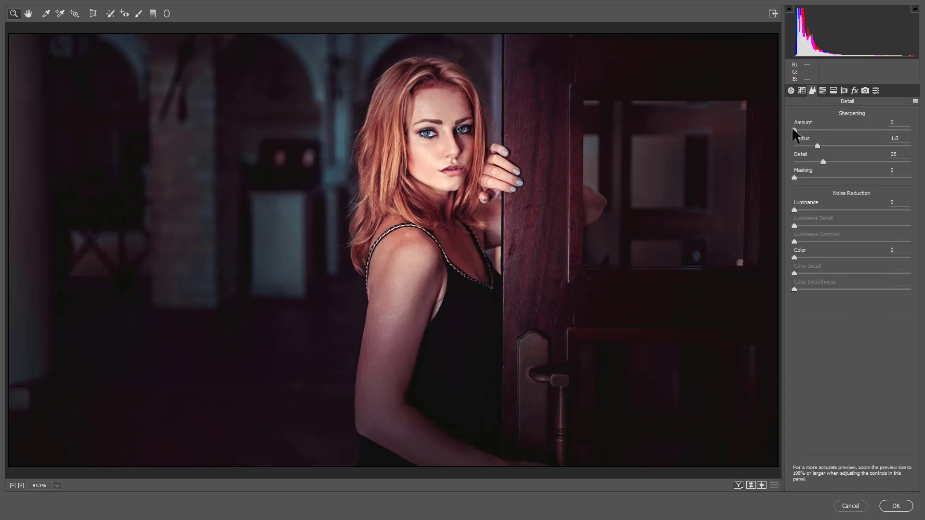
mouse_move(795, 129)
mouse_down()
mouse_move(816, 132)
mouse_move(771, 135)
mouse_up()
click(823, 90)
click(860, 135)
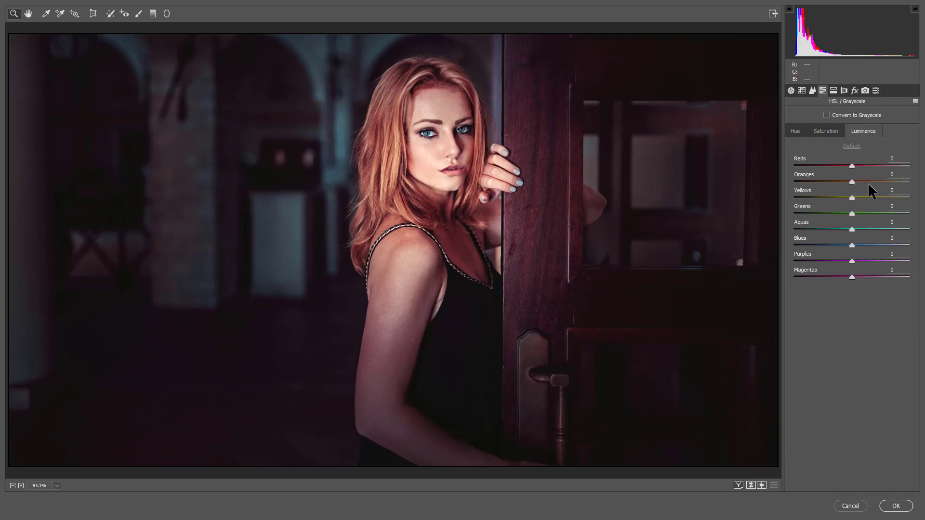
drag(854, 181, 860, 181)
Desaturate Oranges to -17 and Reds to -7, and shift the red hue slightly.
click(827, 129)
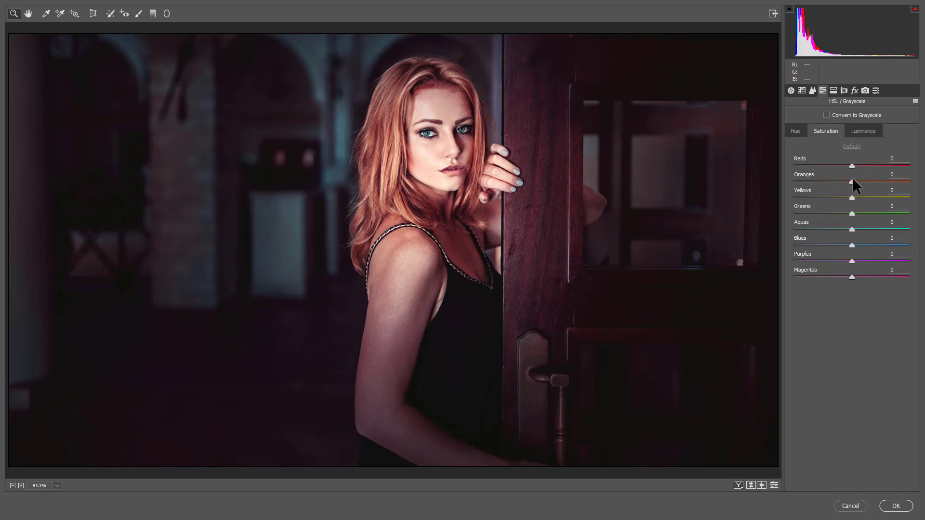
mouse_move(850, 182)
mouse_down()
mouse_move(828, 181)
mouse_move(840, 183)
mouse_up()
mouse_move(851, 166)
mouse_down()
mouse_move(863, 174)
mouse_move(845, 174)
mouse_up()
click(793, 131)
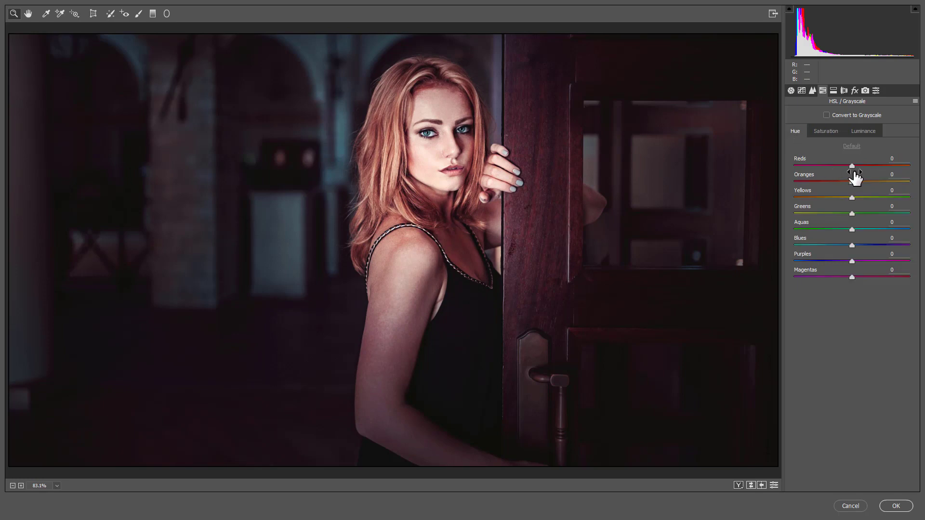
mouse_move(852, 166)
mouse_down()
mouse_move(820, 182)
mouse_move(861, 182)
mouse_up()
Darken the Reds luminance to a mild negative value.
click(819, 129)
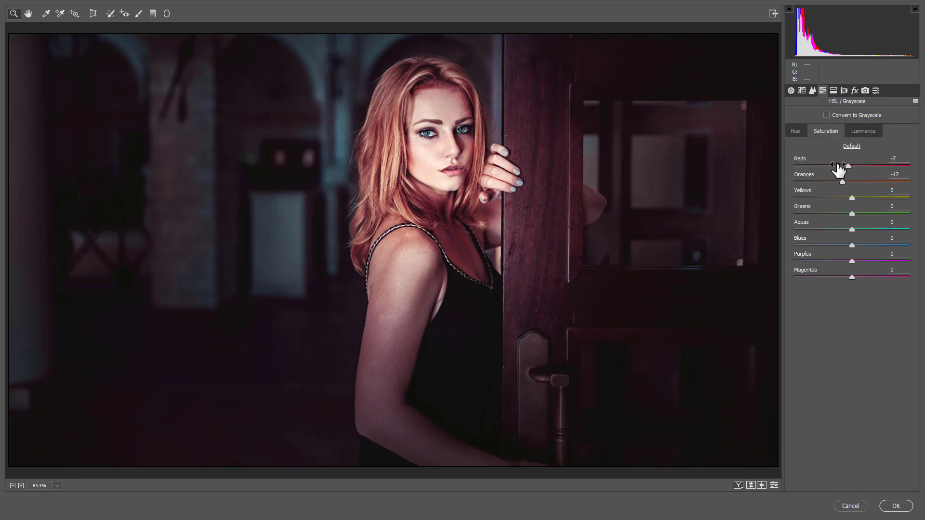
click(860, 131)
drag(851, 166, 829, 166)
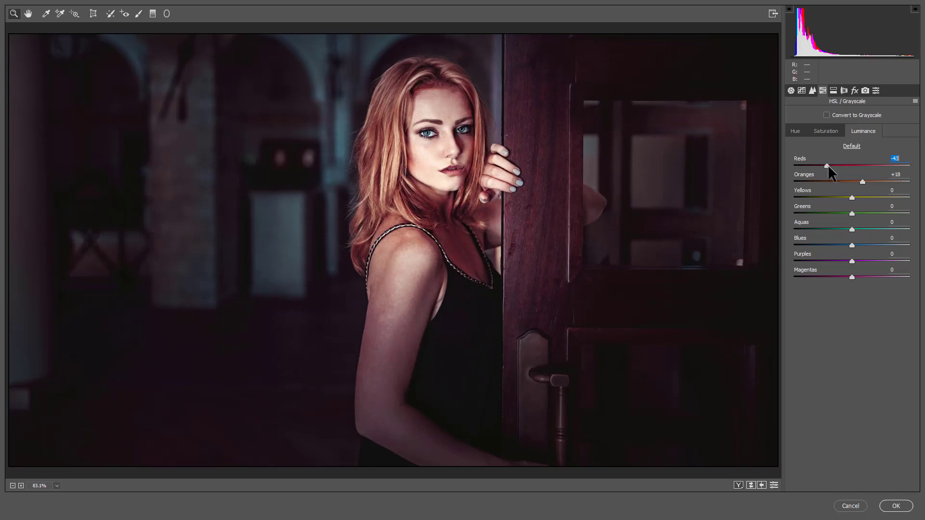
drag(839, 166, 841, 166)
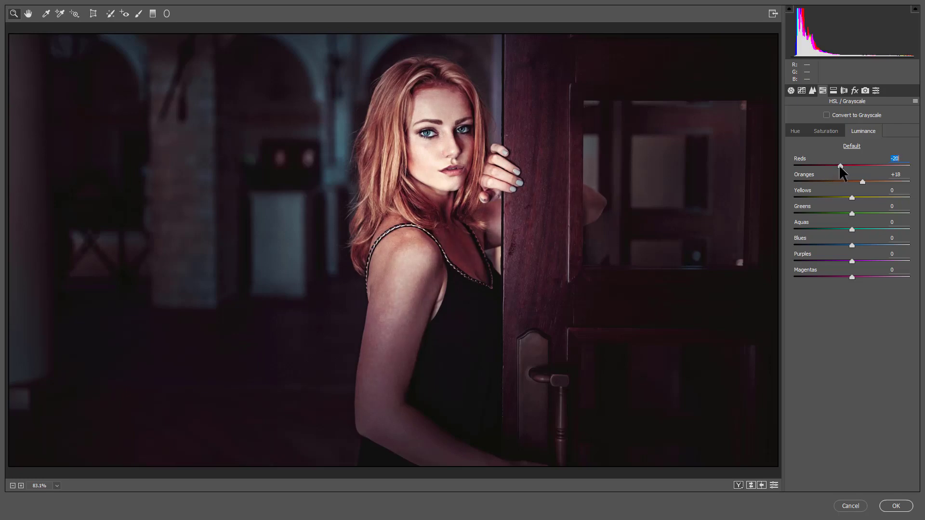
click(846, 164)
Set the overall Basic Saturation to -12.
click(797, 90)
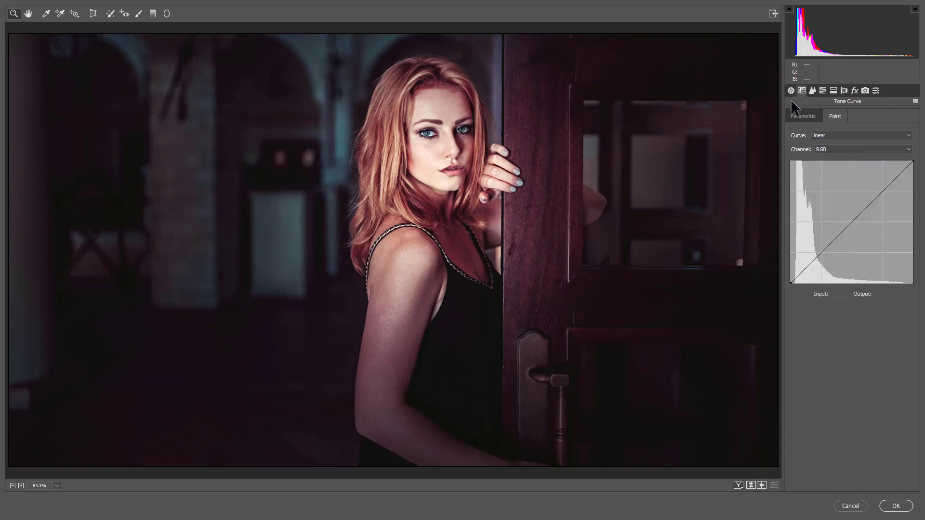
click(791, 91)
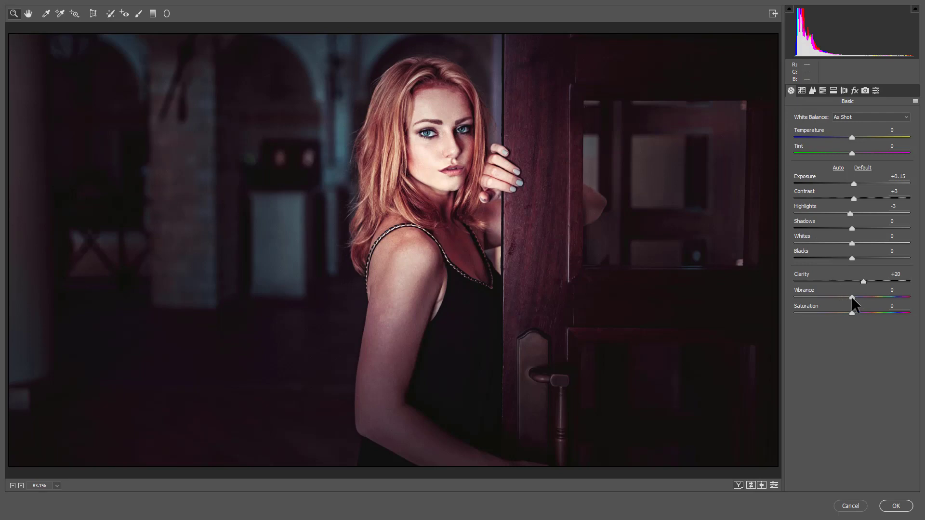
drag(851, 313, 841, 313)
drag(841, 314, 846, 314)
Apply the Camera Raw edits to Layer 1 and toggle its visibility to compare before and after.
click(895, 506)
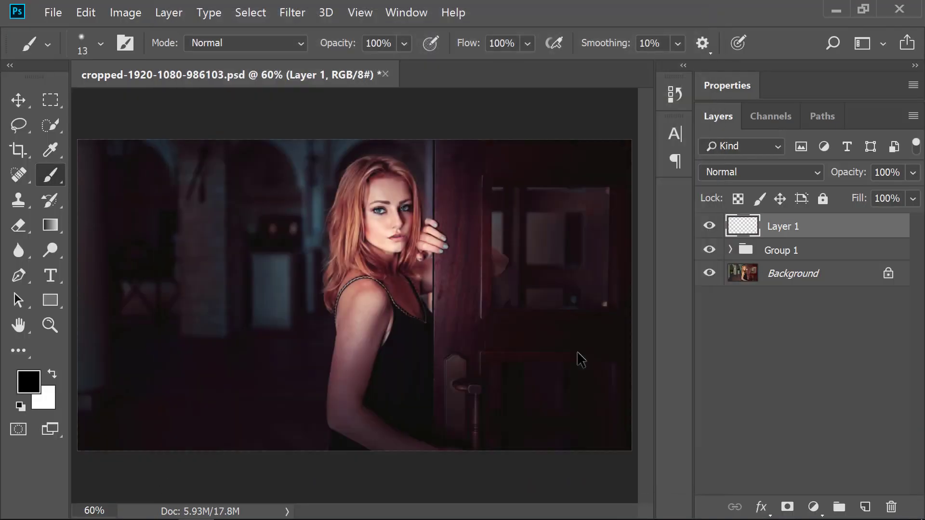
click(710, 226)
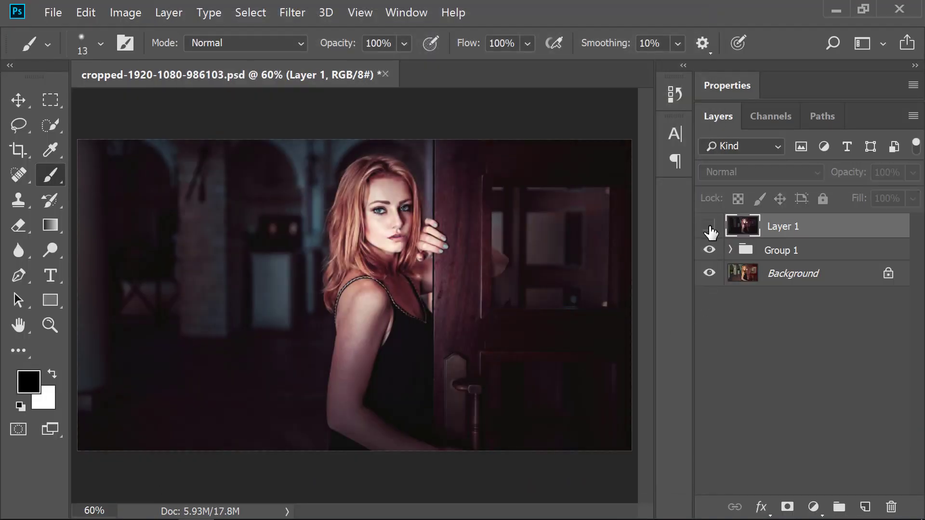
click(709, 226)
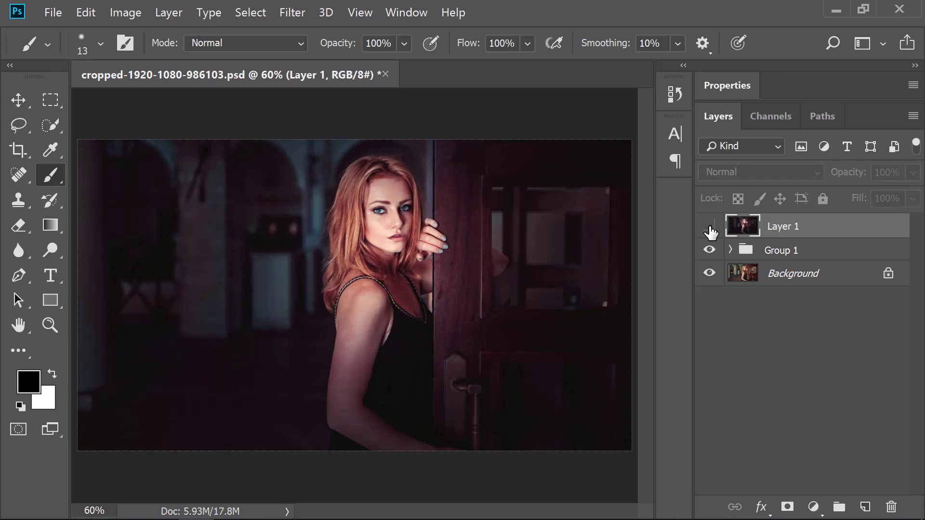
click(710, 226)
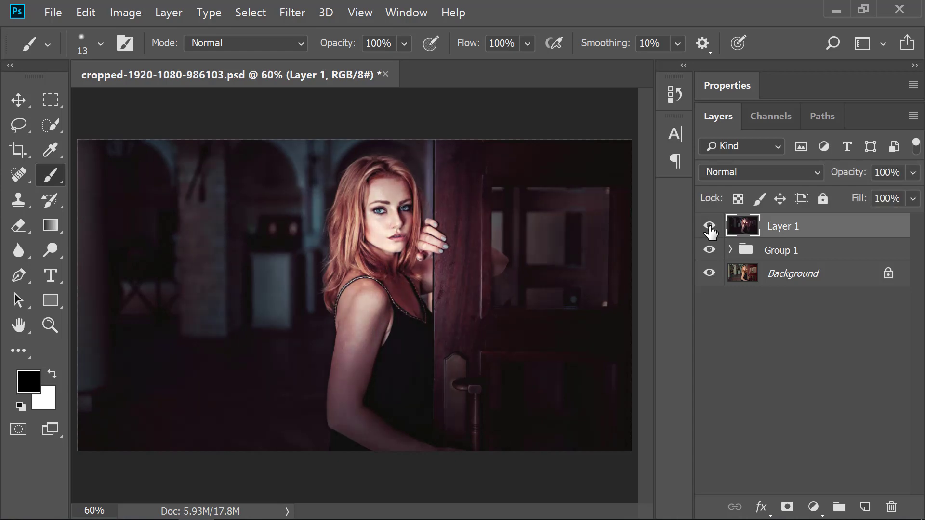
click(710, 226)
click(709, 226)
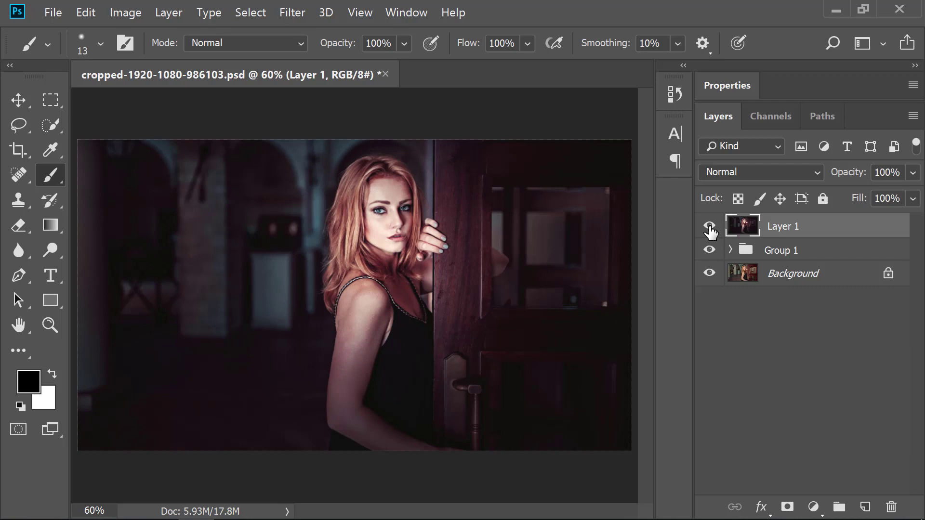